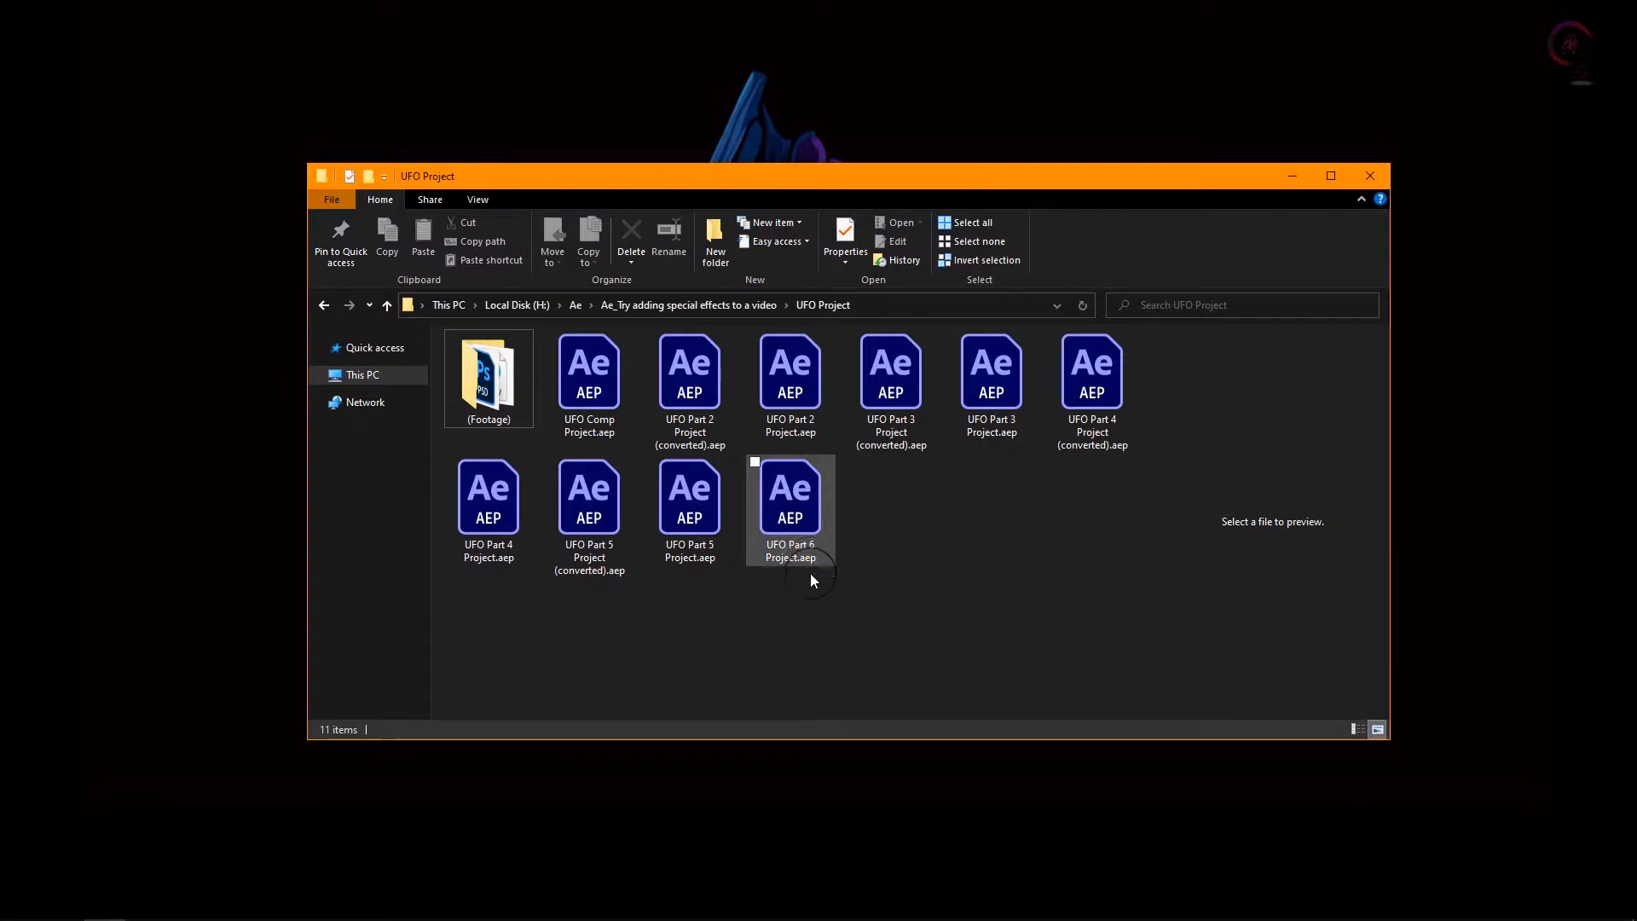
Step: Open the UFO Part 6 project in After Effects and add the Camera Move composition to the Render Queue
{"action": "left_click", "coordinate": [793, 520]}
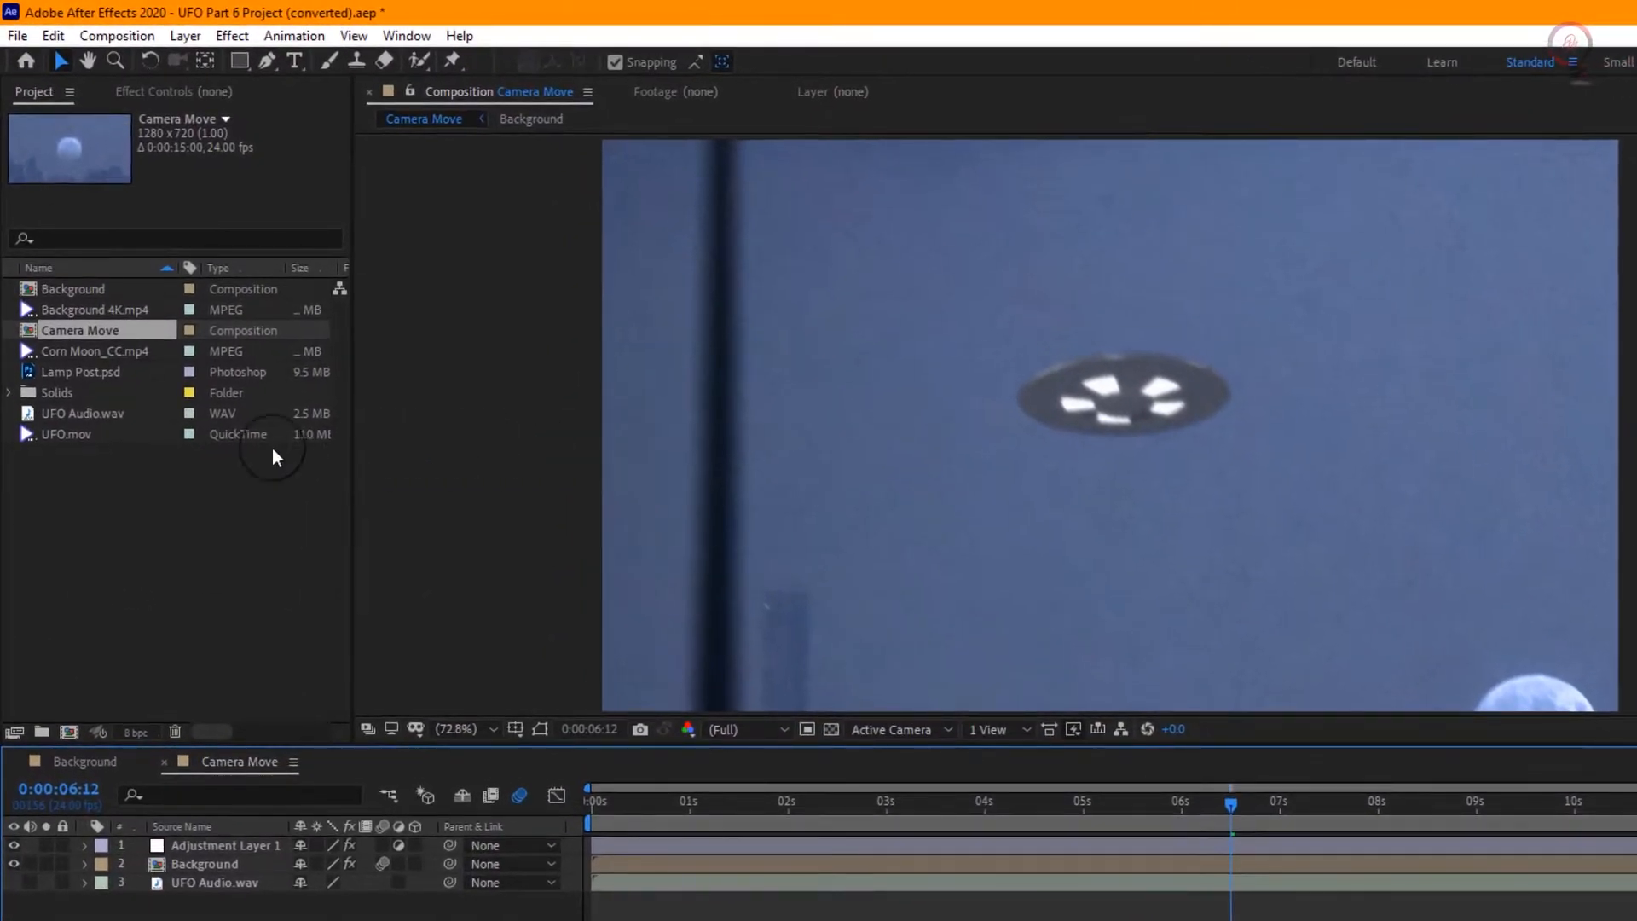
{"action": "left_click", "coordinate": [107, 35]}
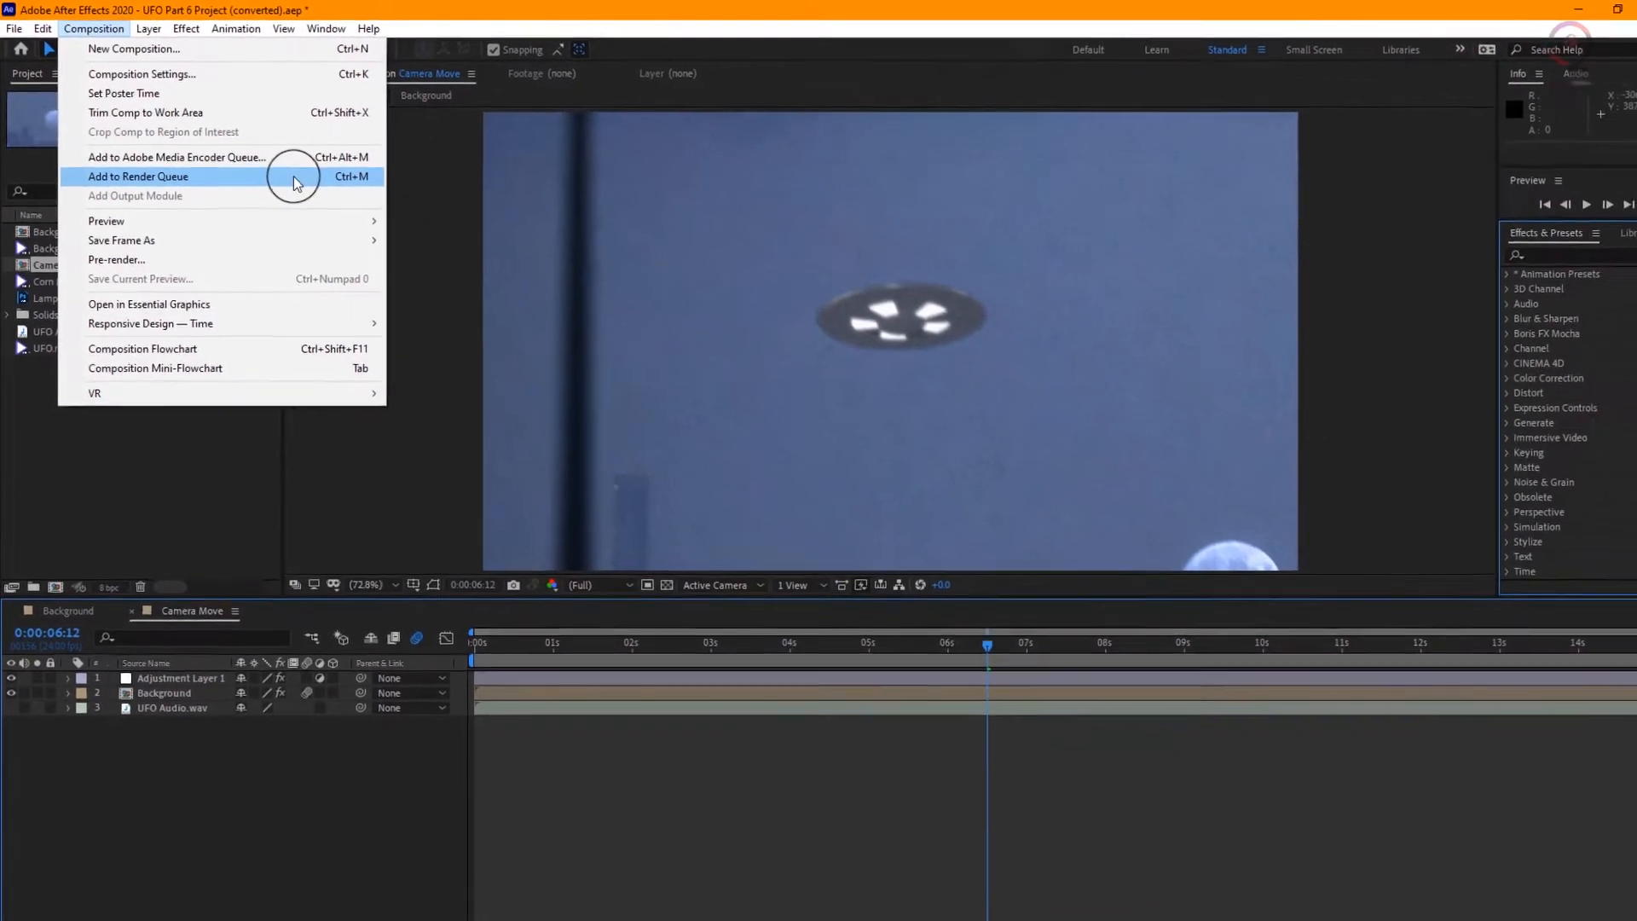
{"action": "left_click", "coordinate": [398, 211]}
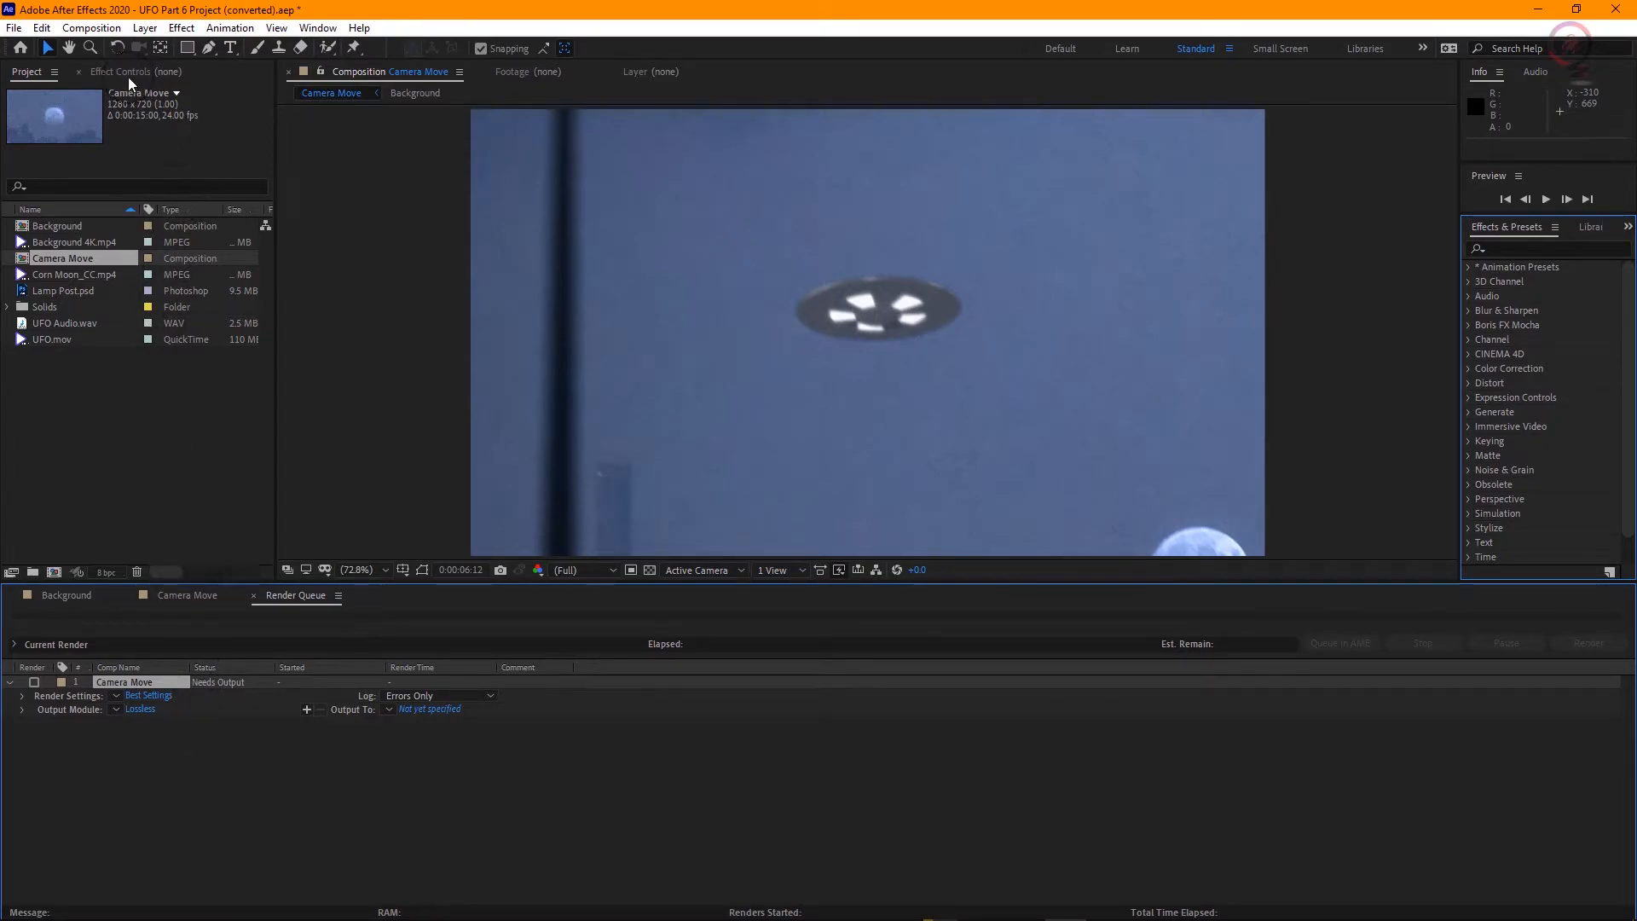
Step: Send the Camera Move composition from After Effects to the Adobe Media Encoder queue
{"action": "left_click", "coordinate": [90, 30]}
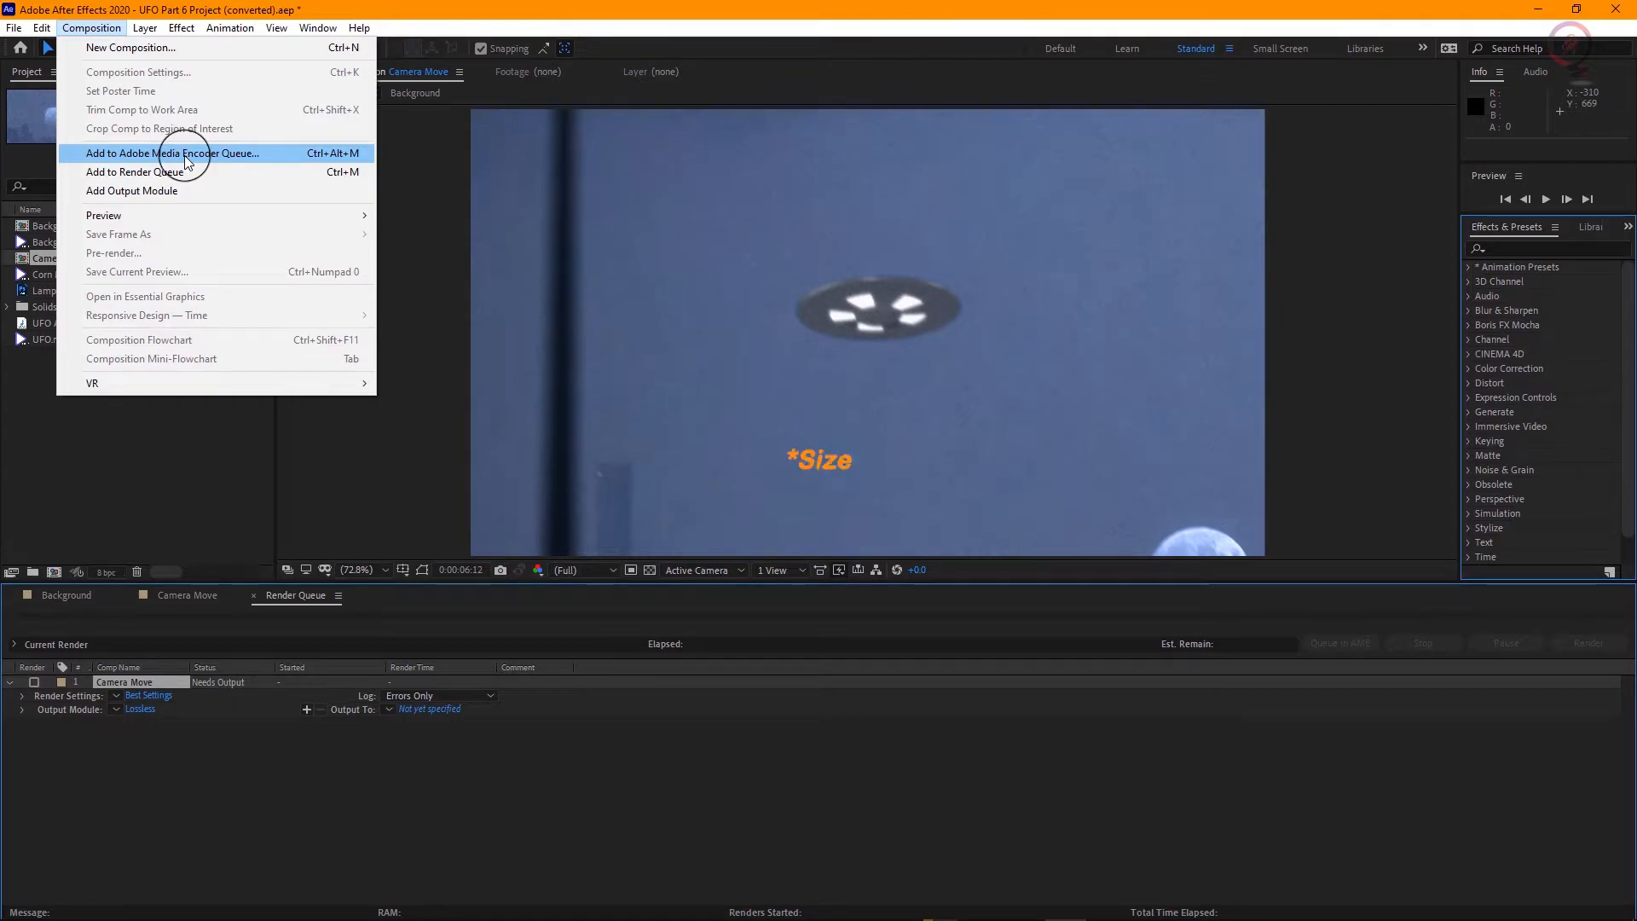
{"action": "key", "text": "Escape"}
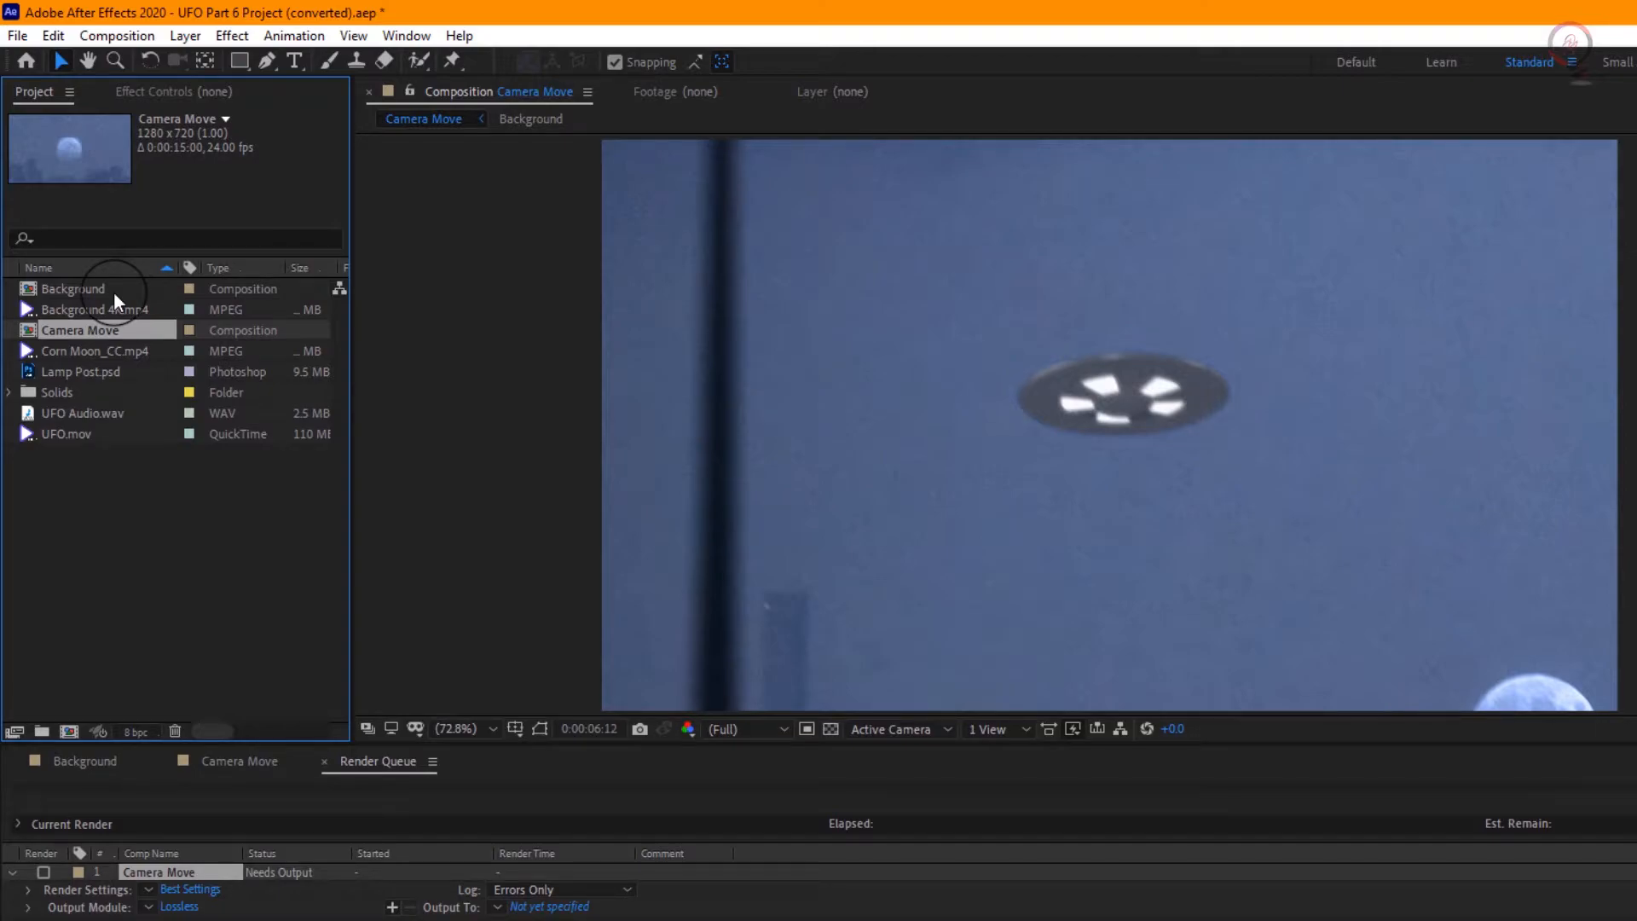
{"action": "left_click", "coordinate": [106, 35]}
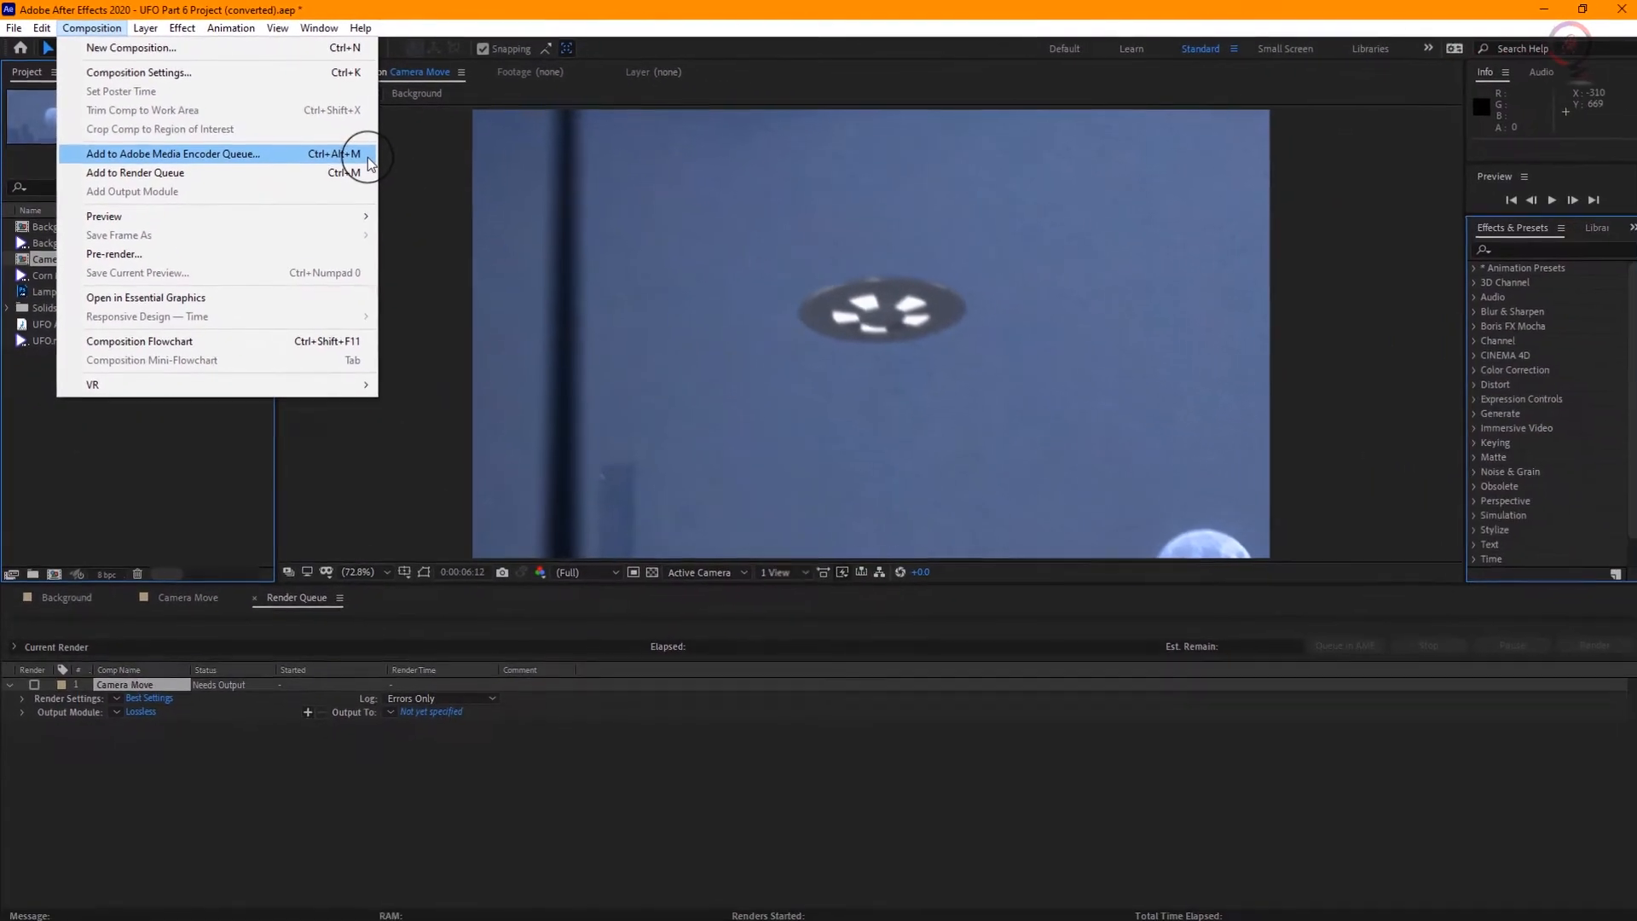
{"action": "left_click", "coordinate": [452, 201]}
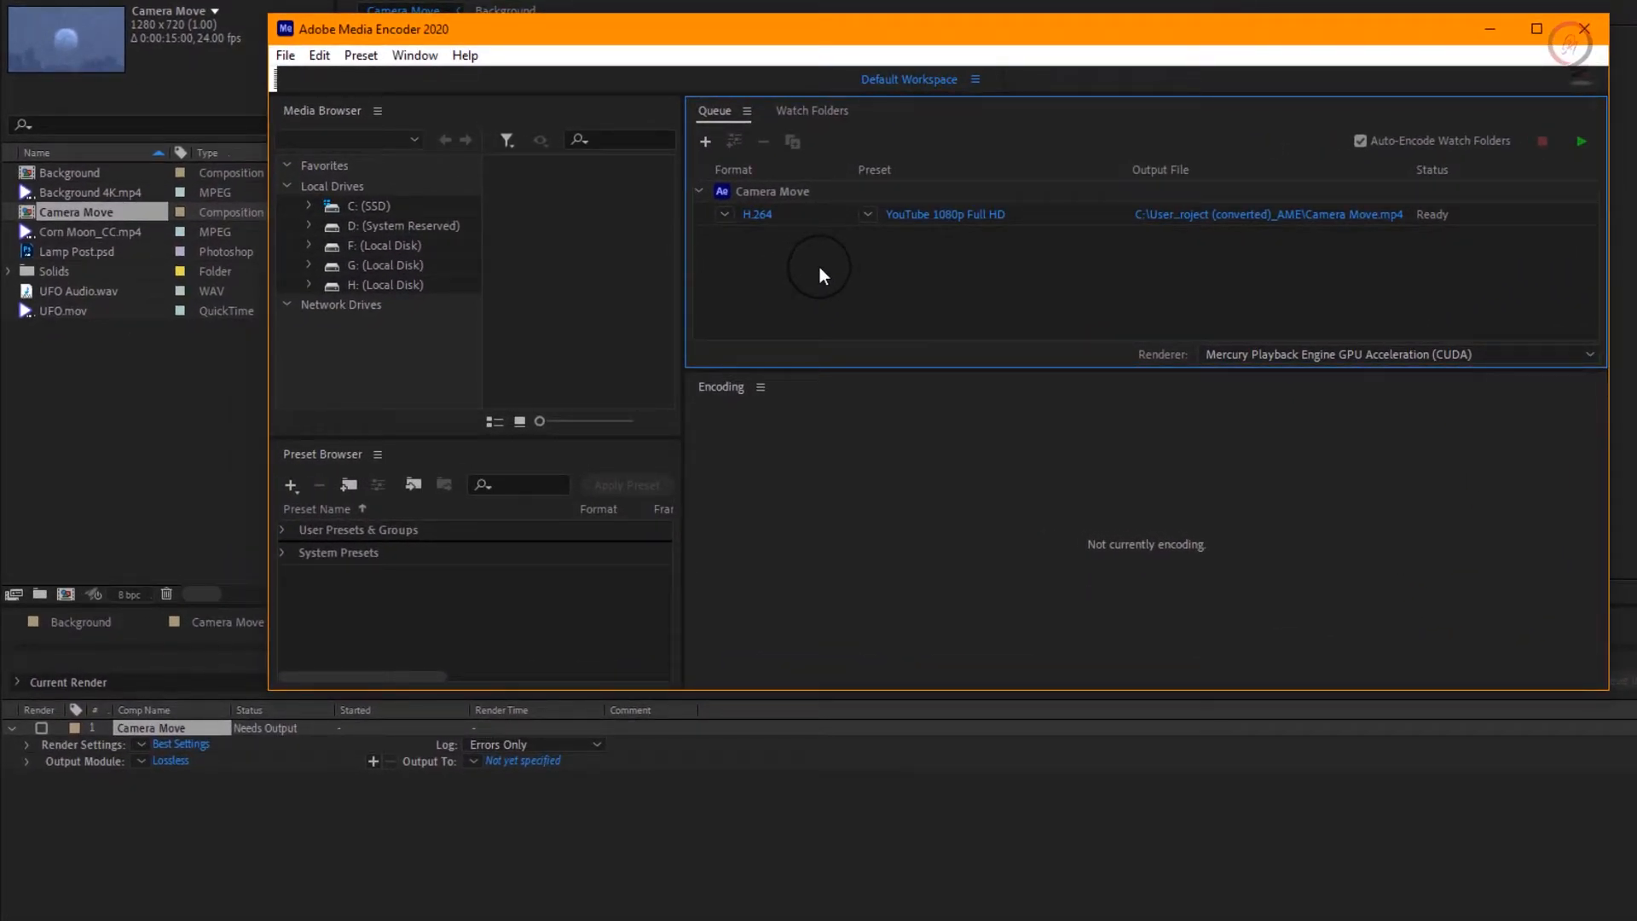
{"action": "left_click_drag", "start_coordinate": [94, 216], "coordinate": [836, 273]}
Step: Set the queued Camera Move export to H.264 format with the Match Source - High bitrate preset
{"action": "left_click", "coordinate": [759, 217]}
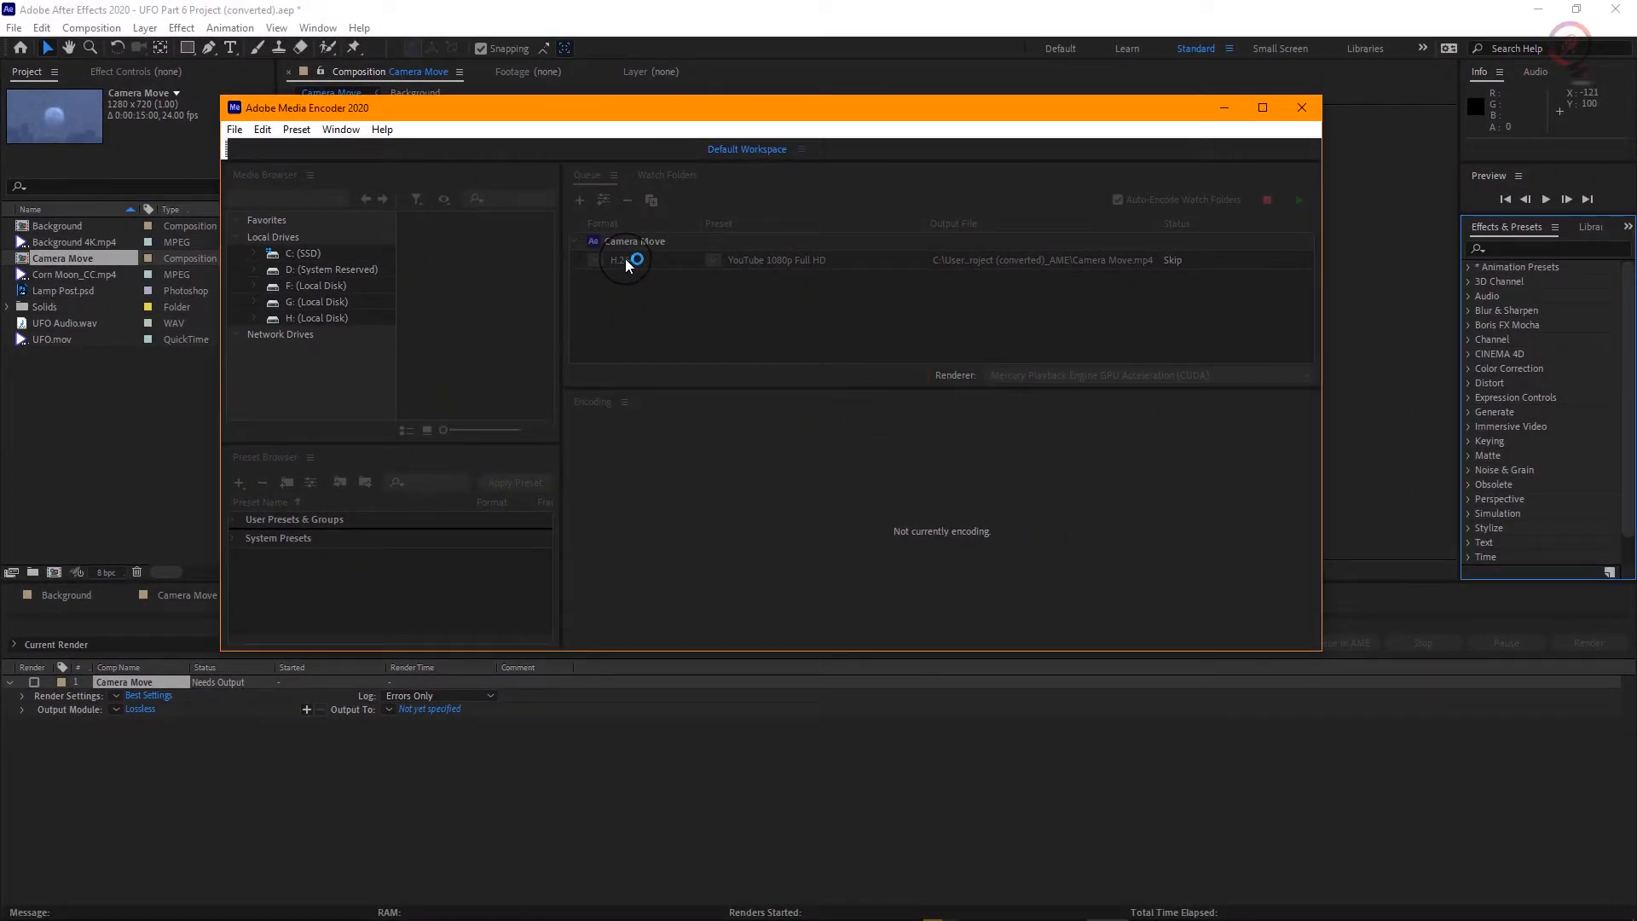
{"action": "left_click", "coordinate": [626, 261]}
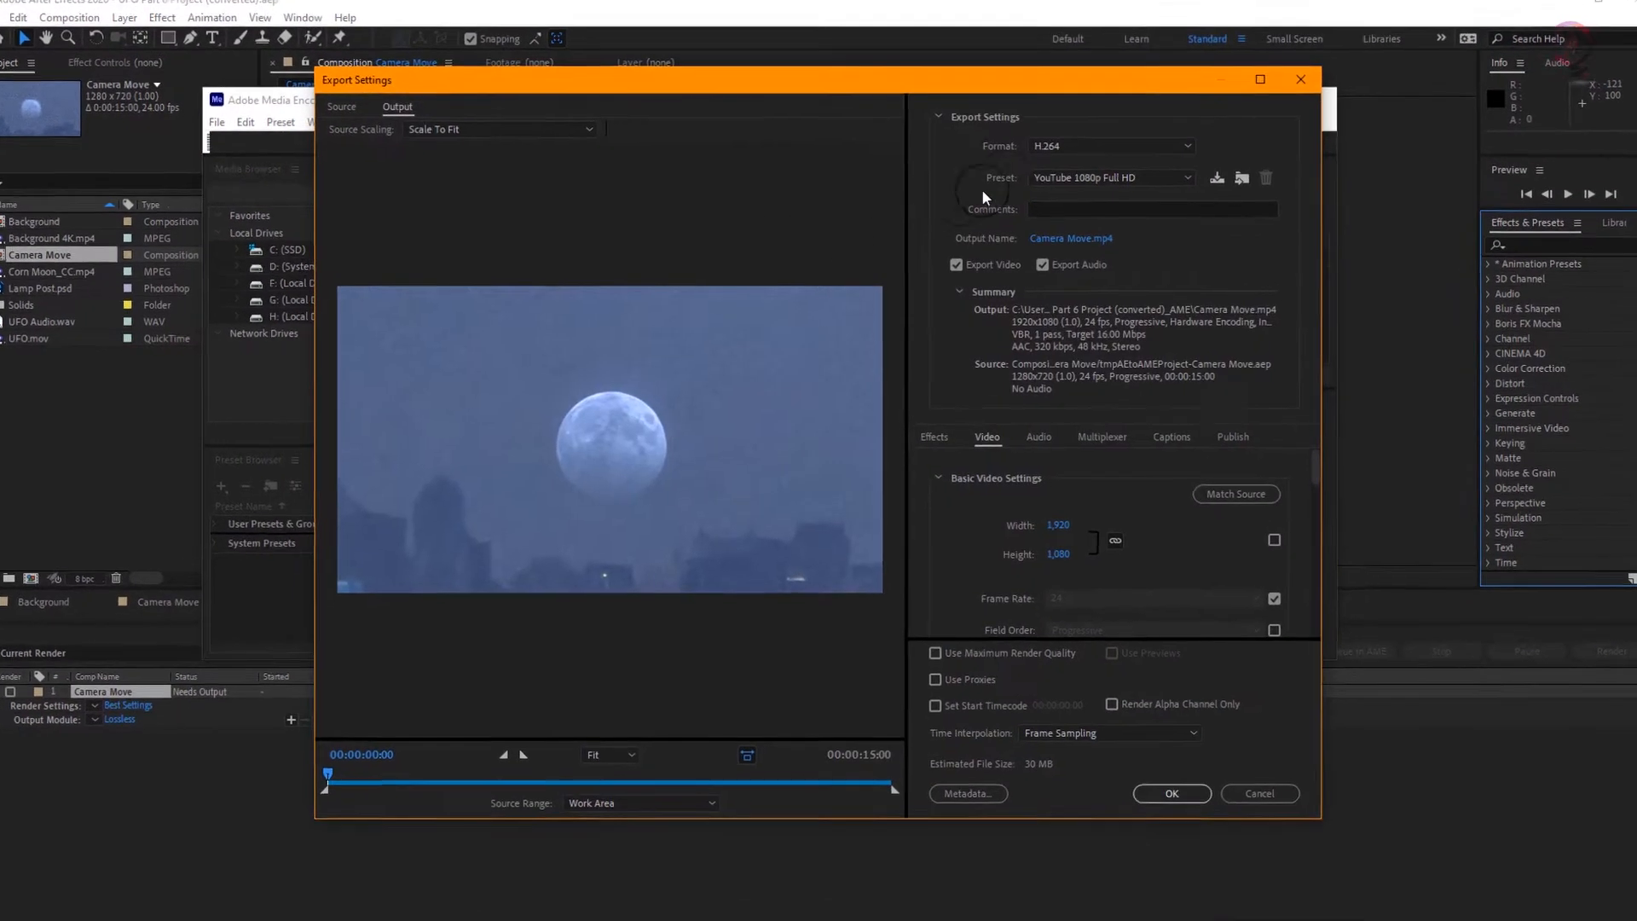
{"action": "left_click", "coordinate": [1237, 112]}
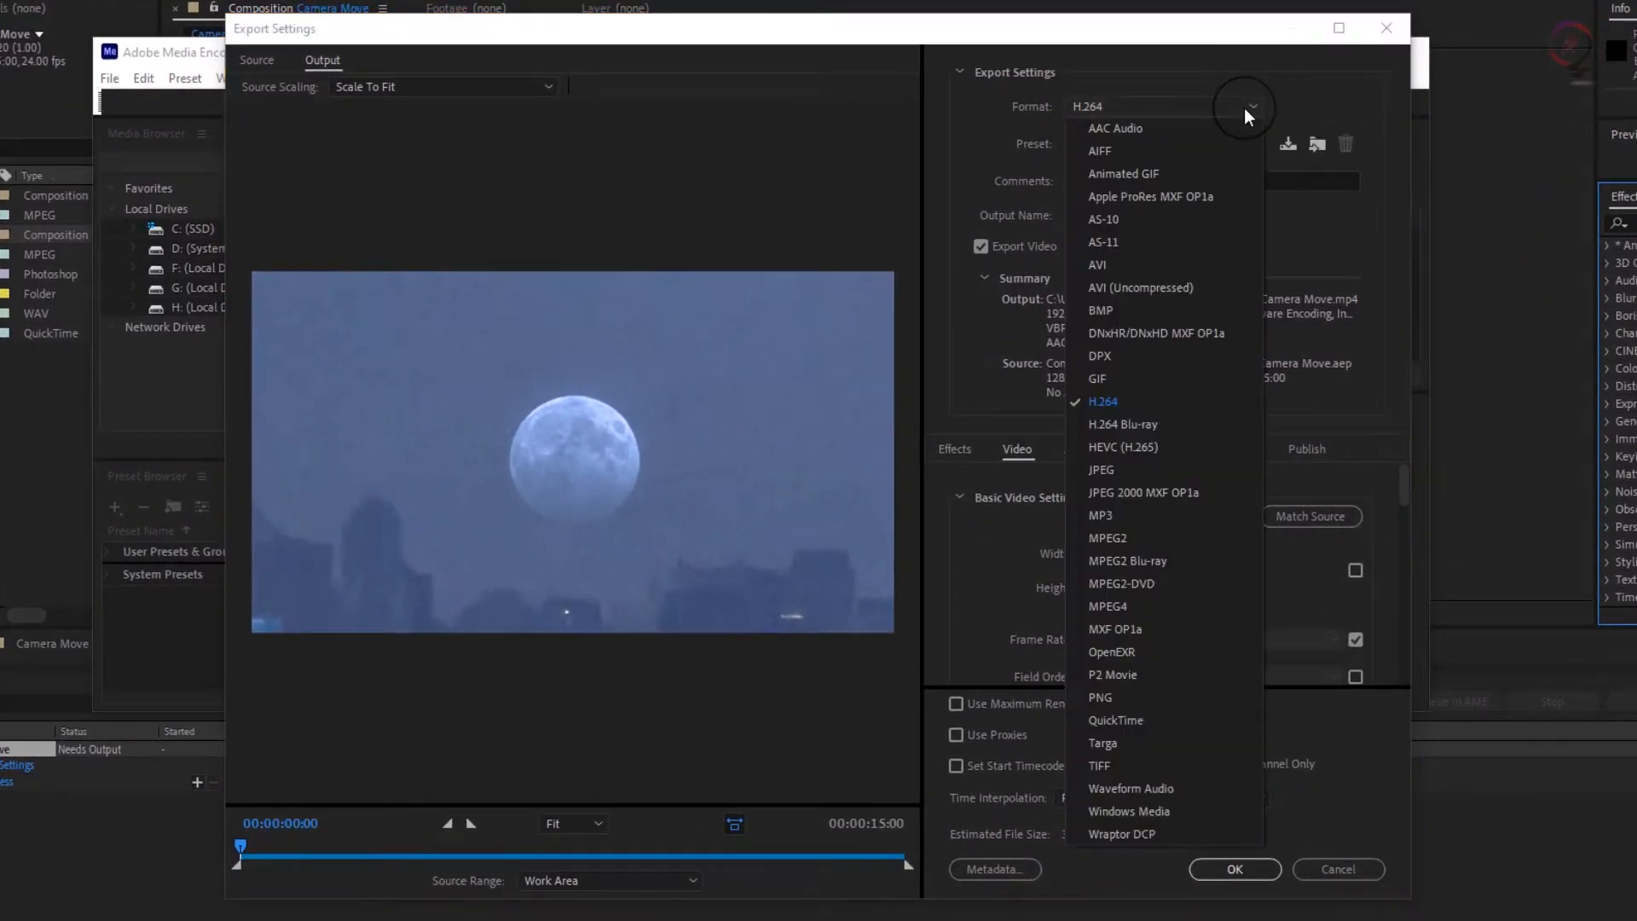
{"action": "left_click", "coordinate": [1161, 400]}
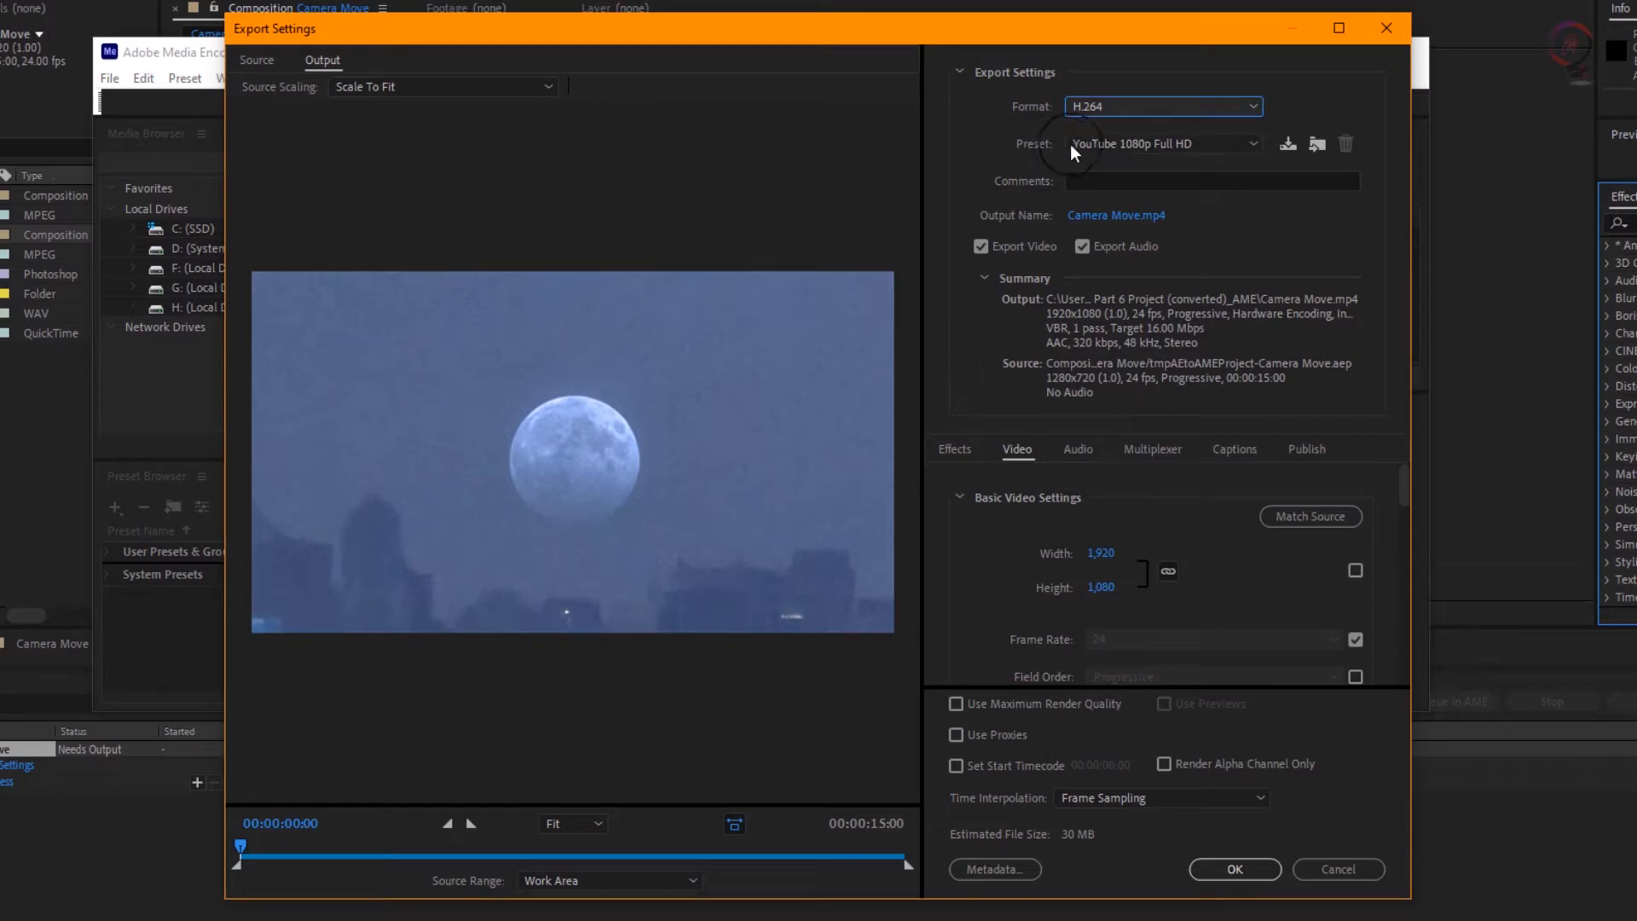
{"action": "left_click", "coordinate": [1219, 145]}
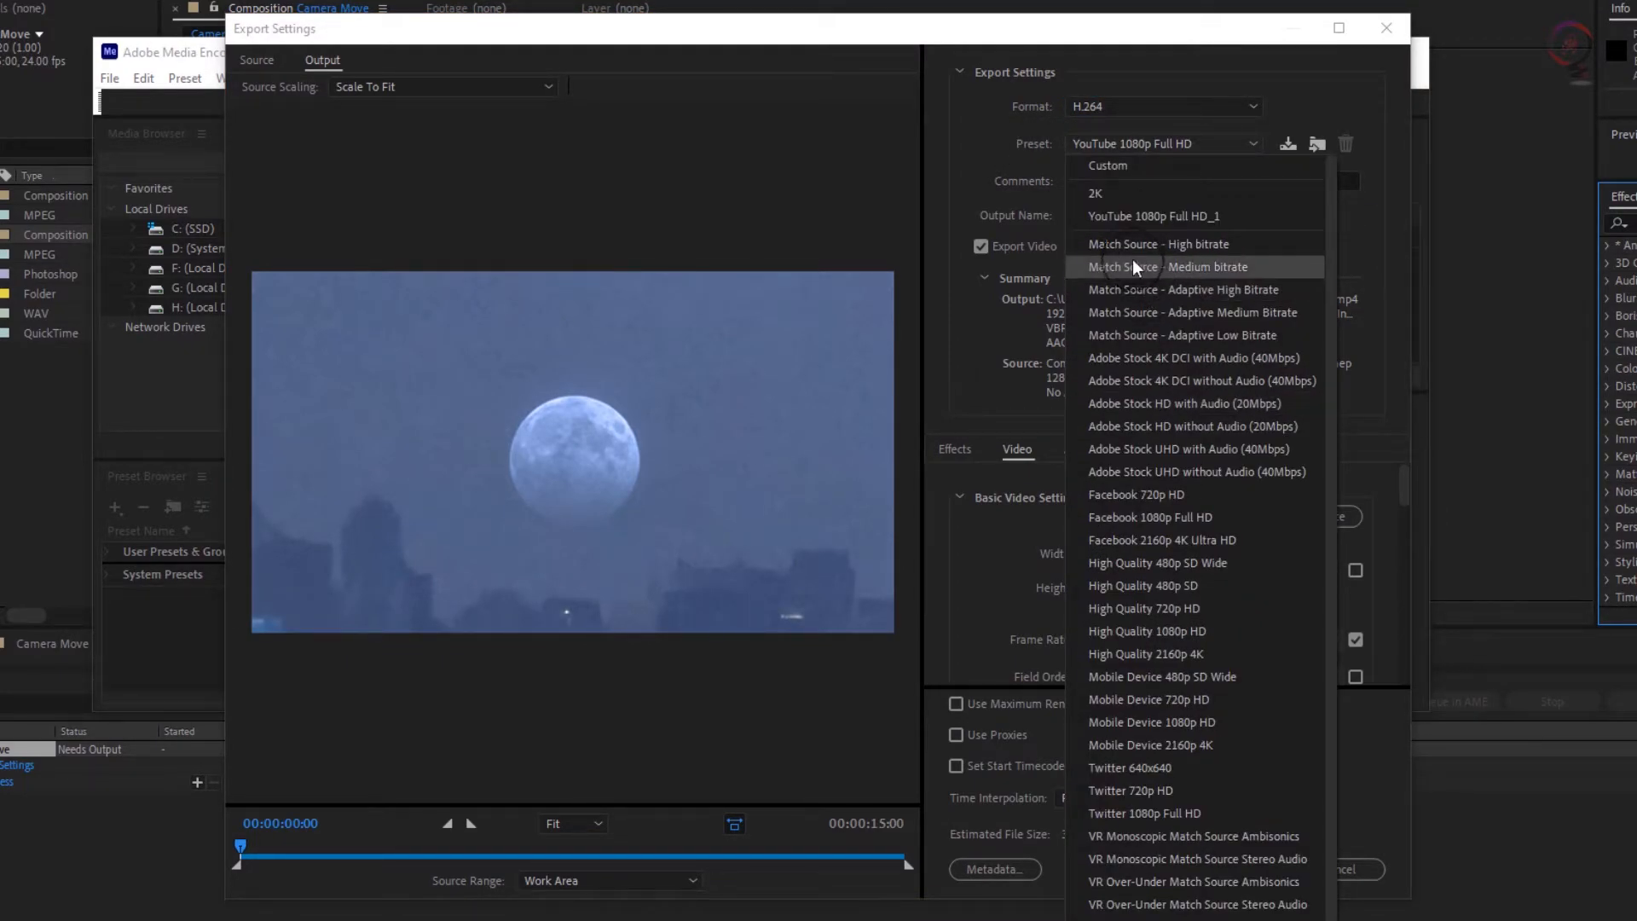
{"action": "left_click", "coordinate": [1259, 241]}
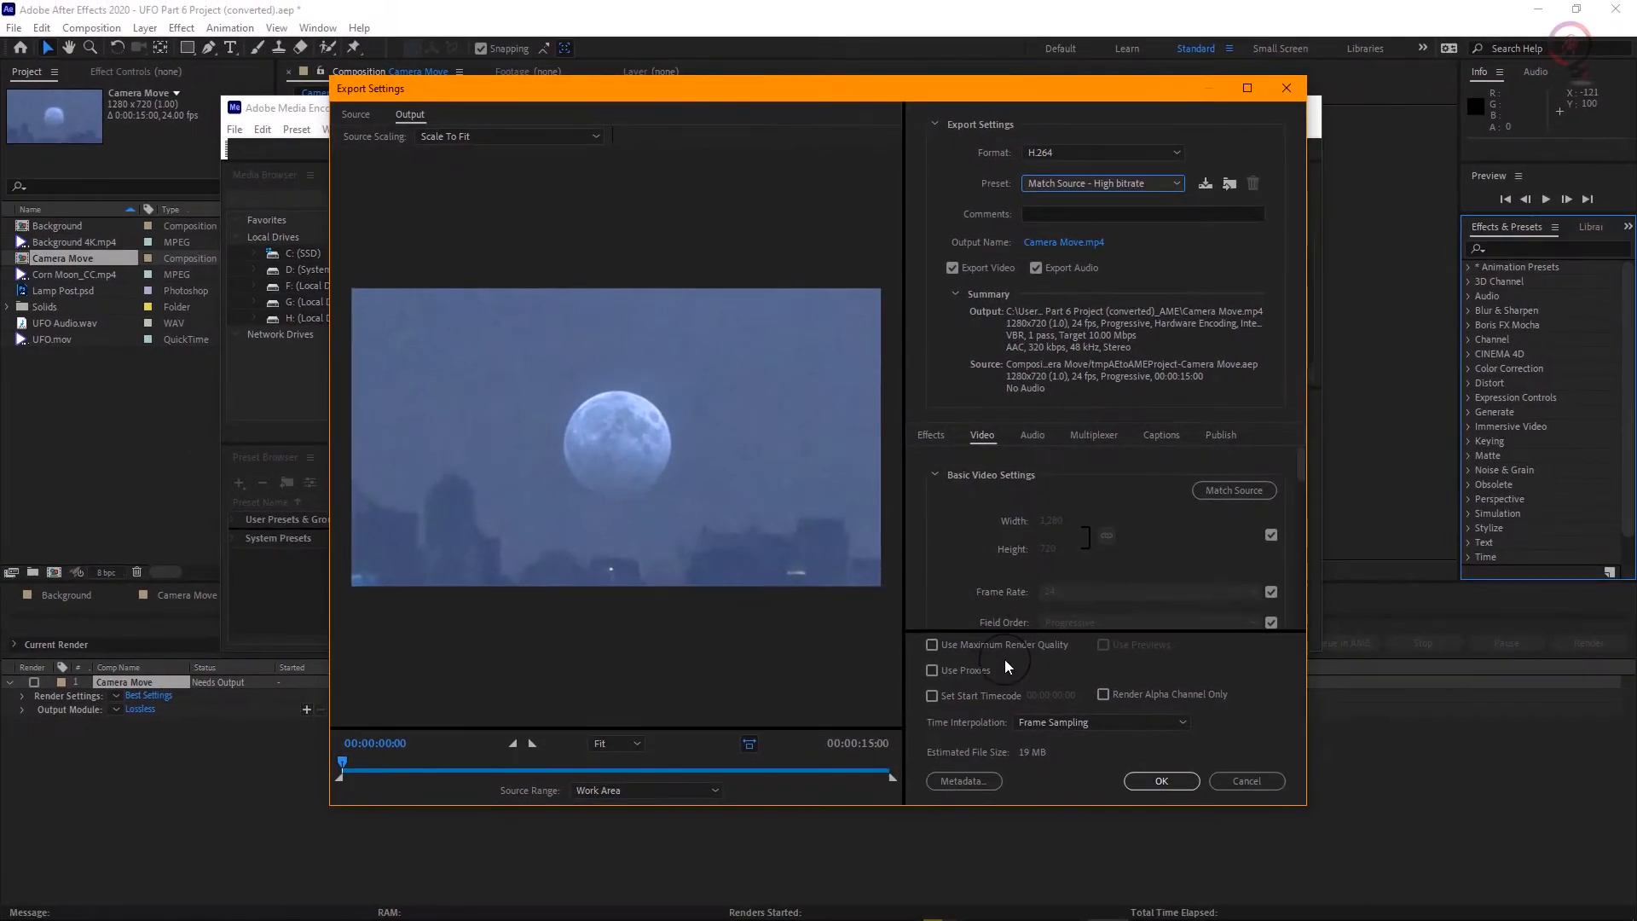
{"action": "left_click", "coordinate": [1175, 785]}
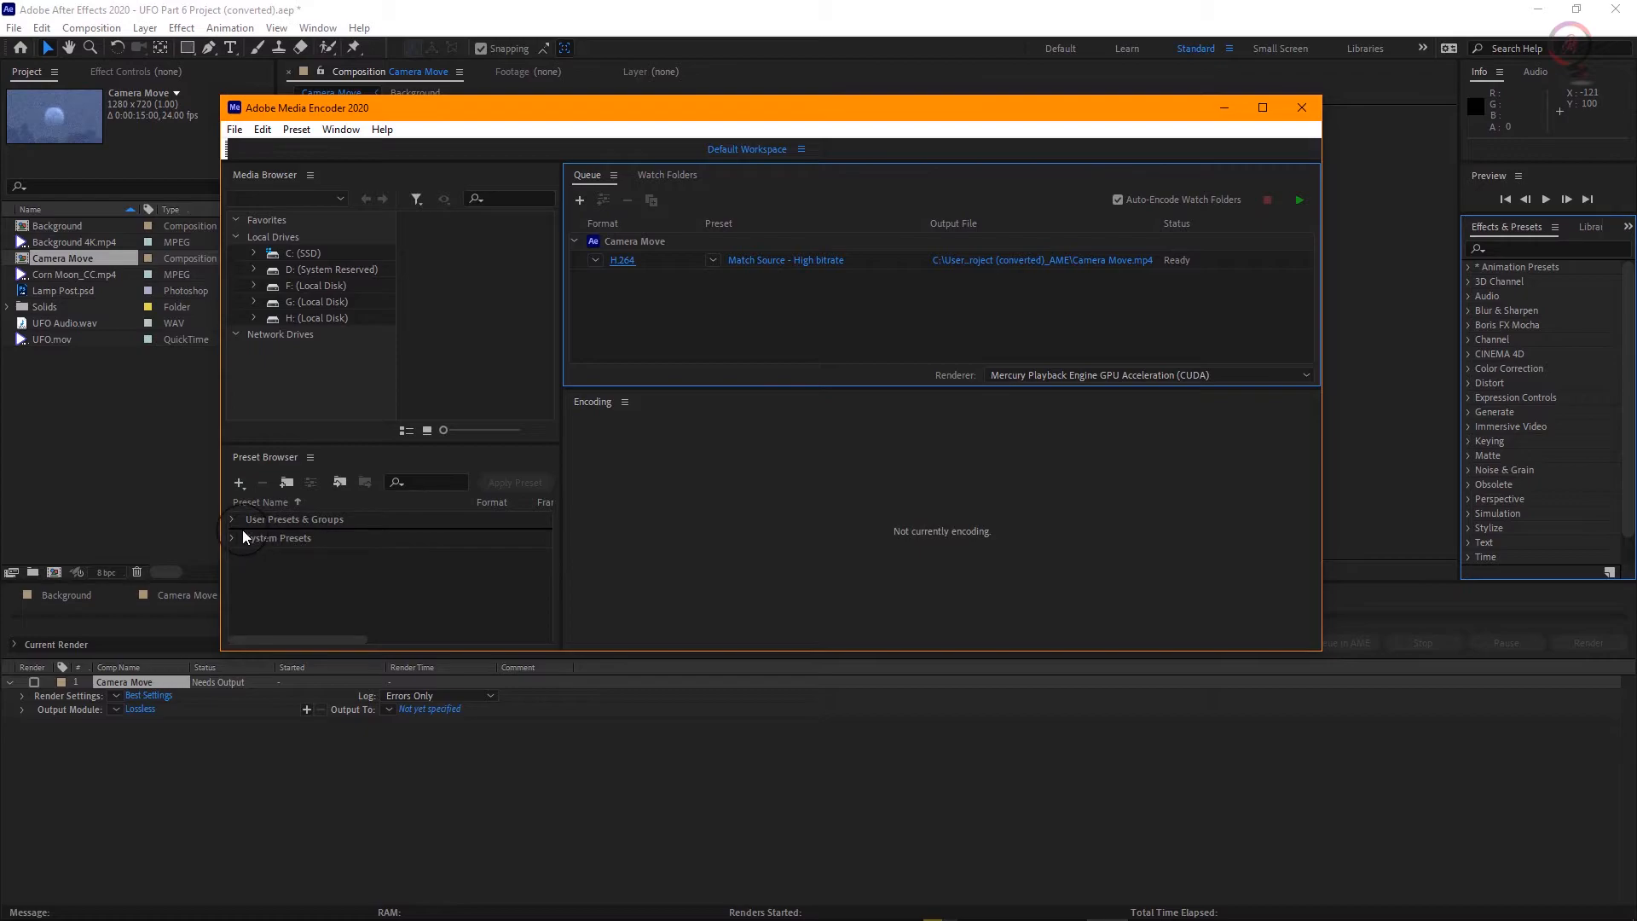
Step: Enlarge the Media Encoder window and Preset Browser, look over the user presets, and expand the System Presets
{"action": "left_click", "coordinate": [245, 518]}
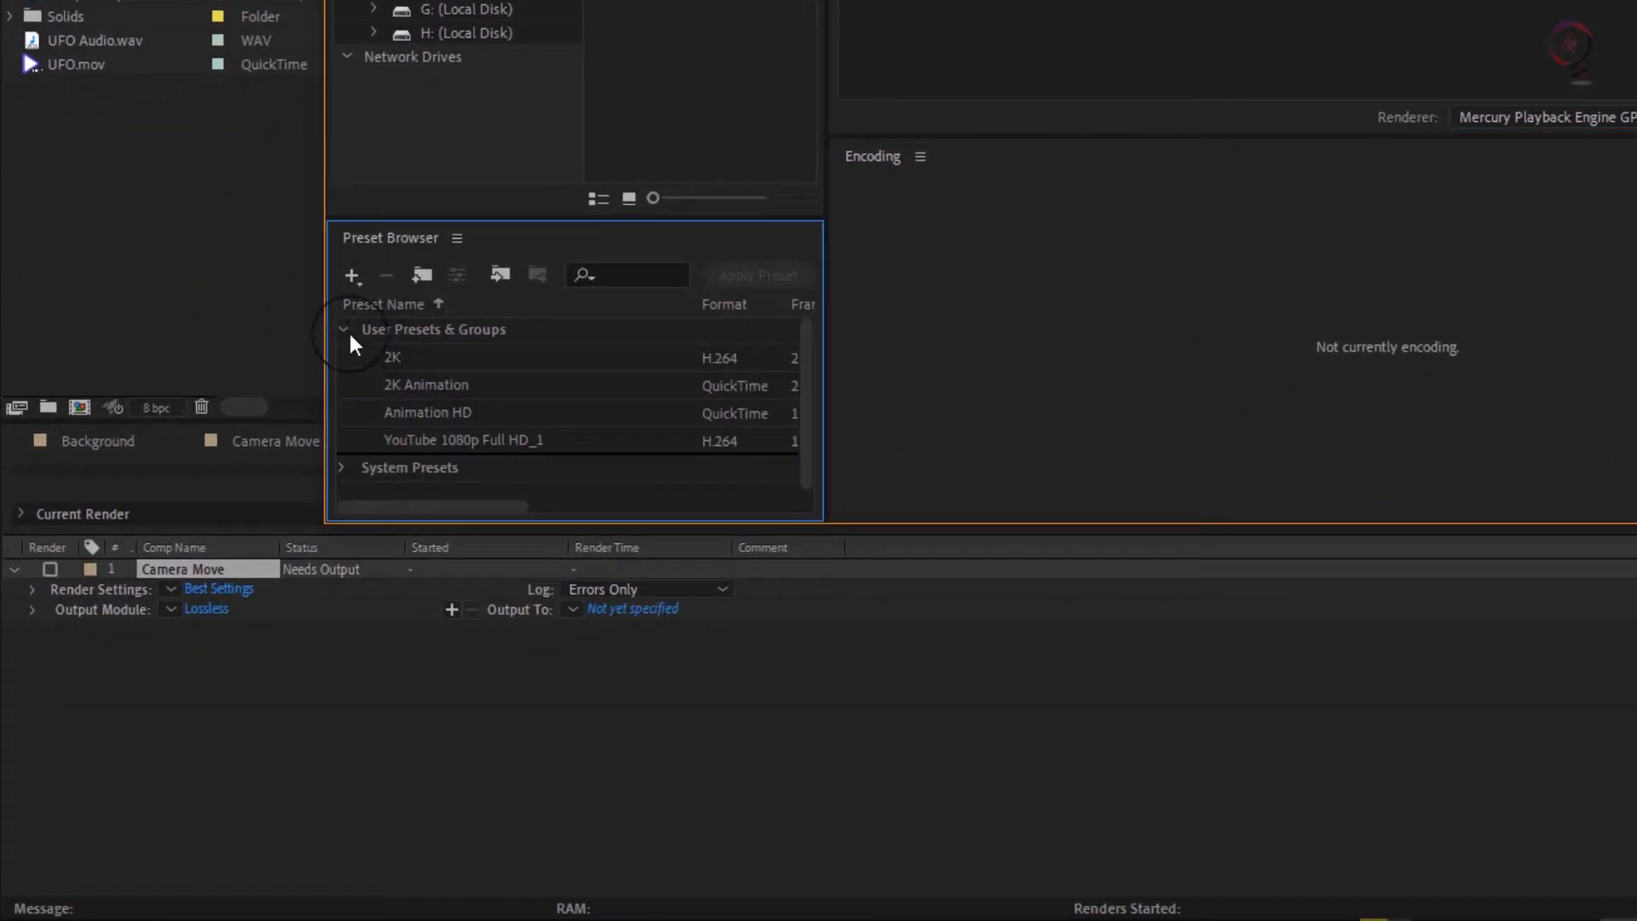
{"action": "scroll", "coordinate": [554, 409], "scroll_direction": "down", "scroll_amount": 1}
{"action": "left_click_drag", "start_coordinate": [863, 523], "coordinate": [863, 816]}
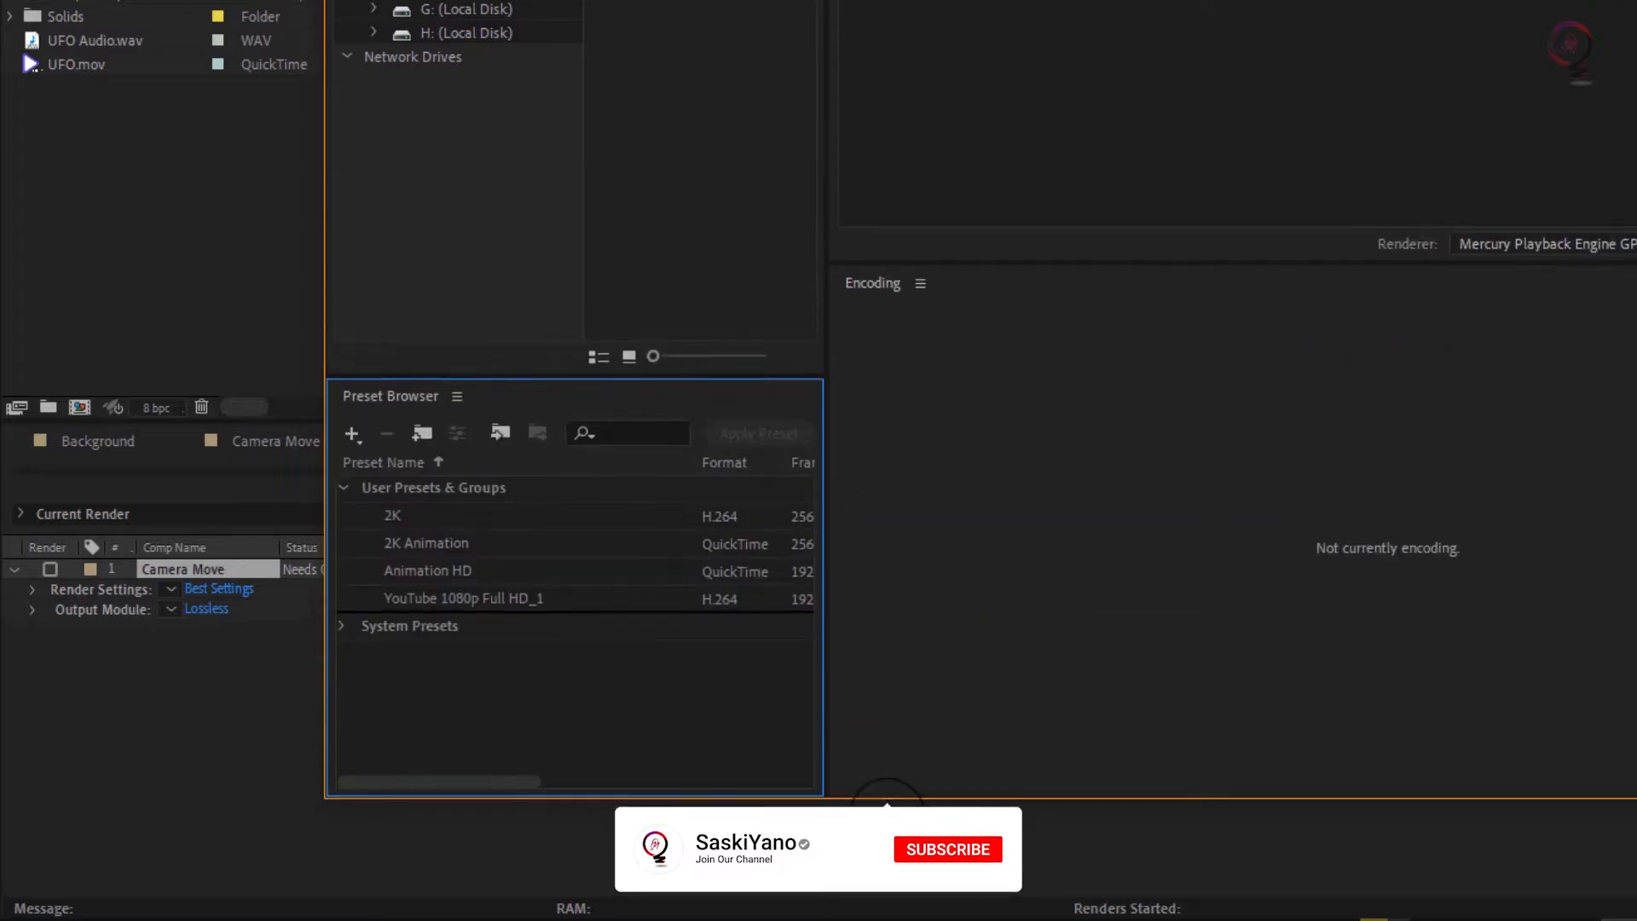
{"action": "left_click", "coordinate": [341, 635]}
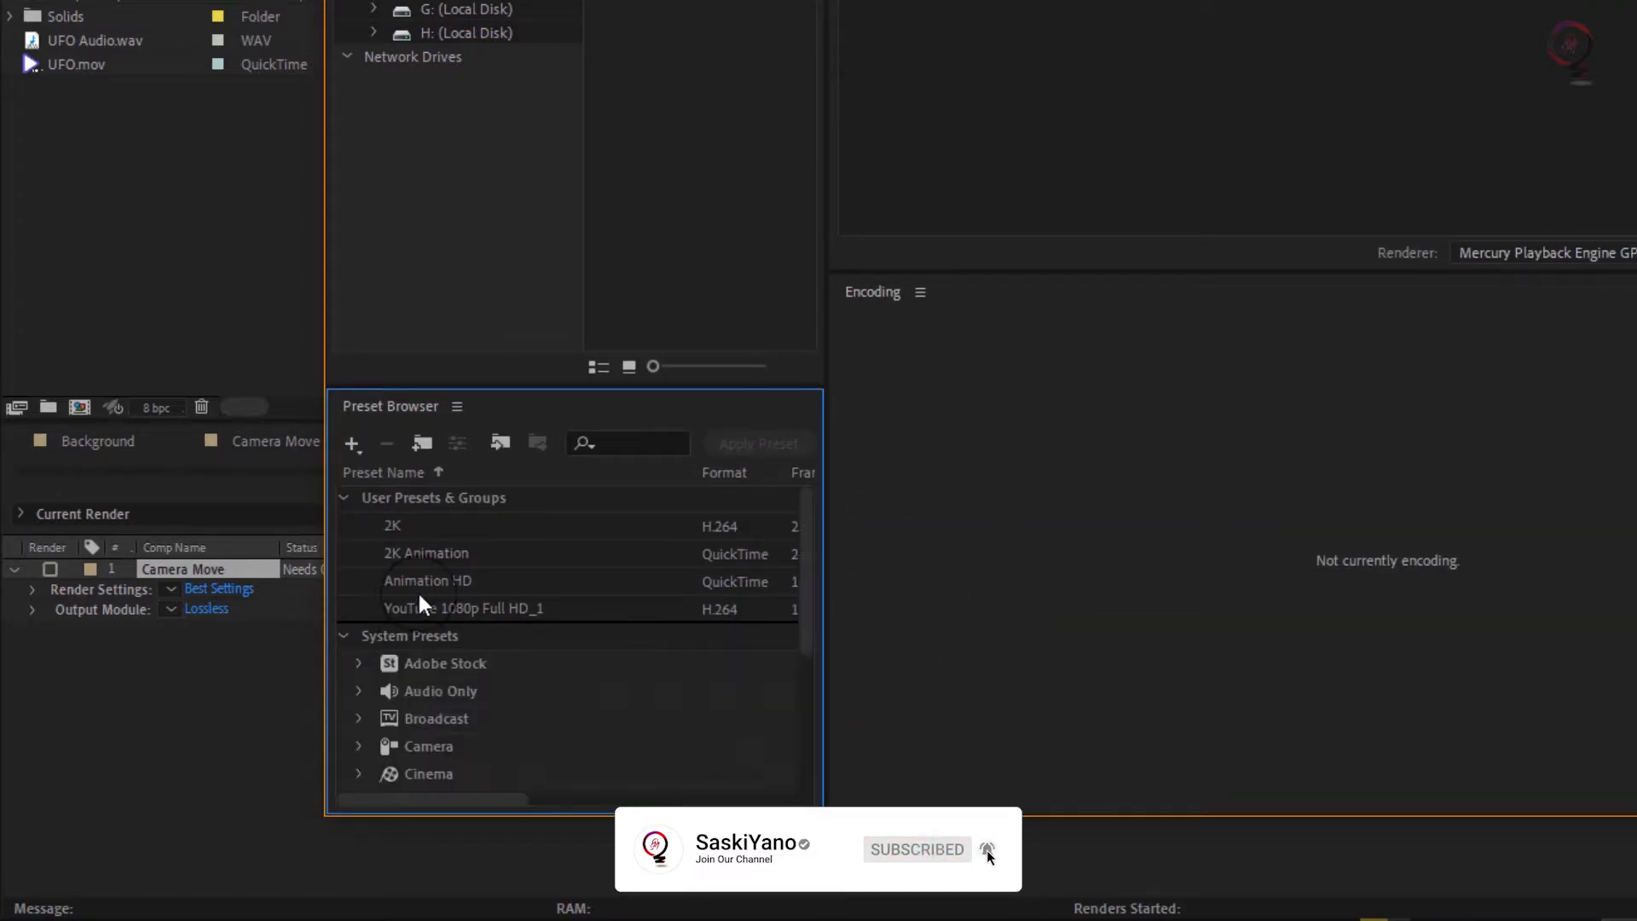
{"action": "left_click_drag", "start_coordinate": [512, 381], "coordinate": [513, 114]}
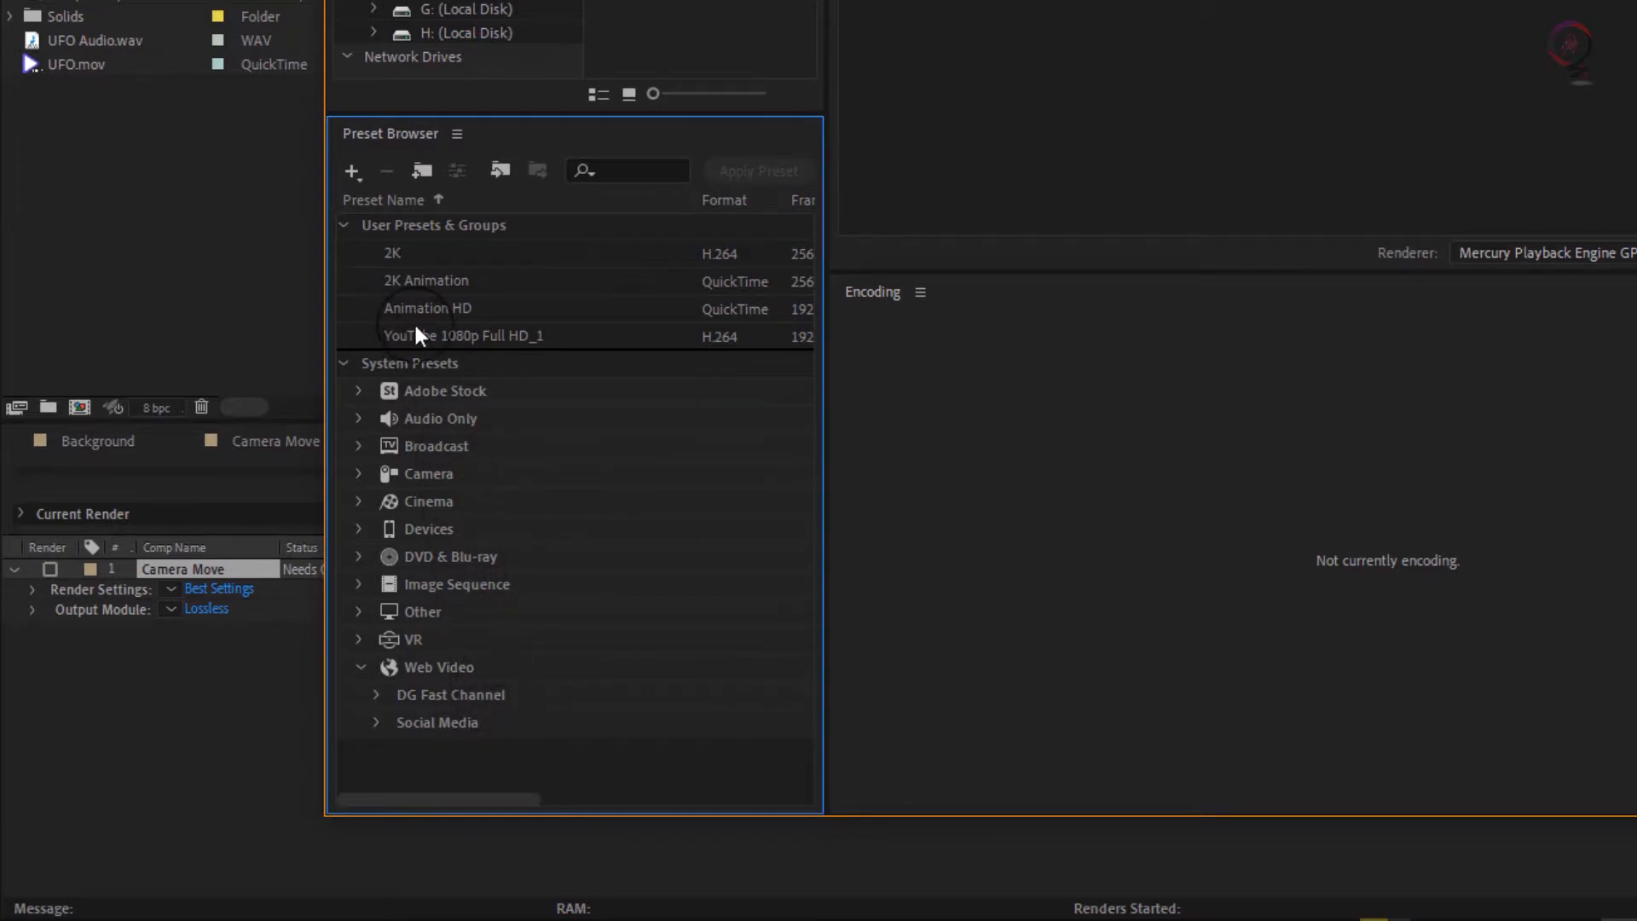
{"action": "left_click", "coordinate": [345, 225]}
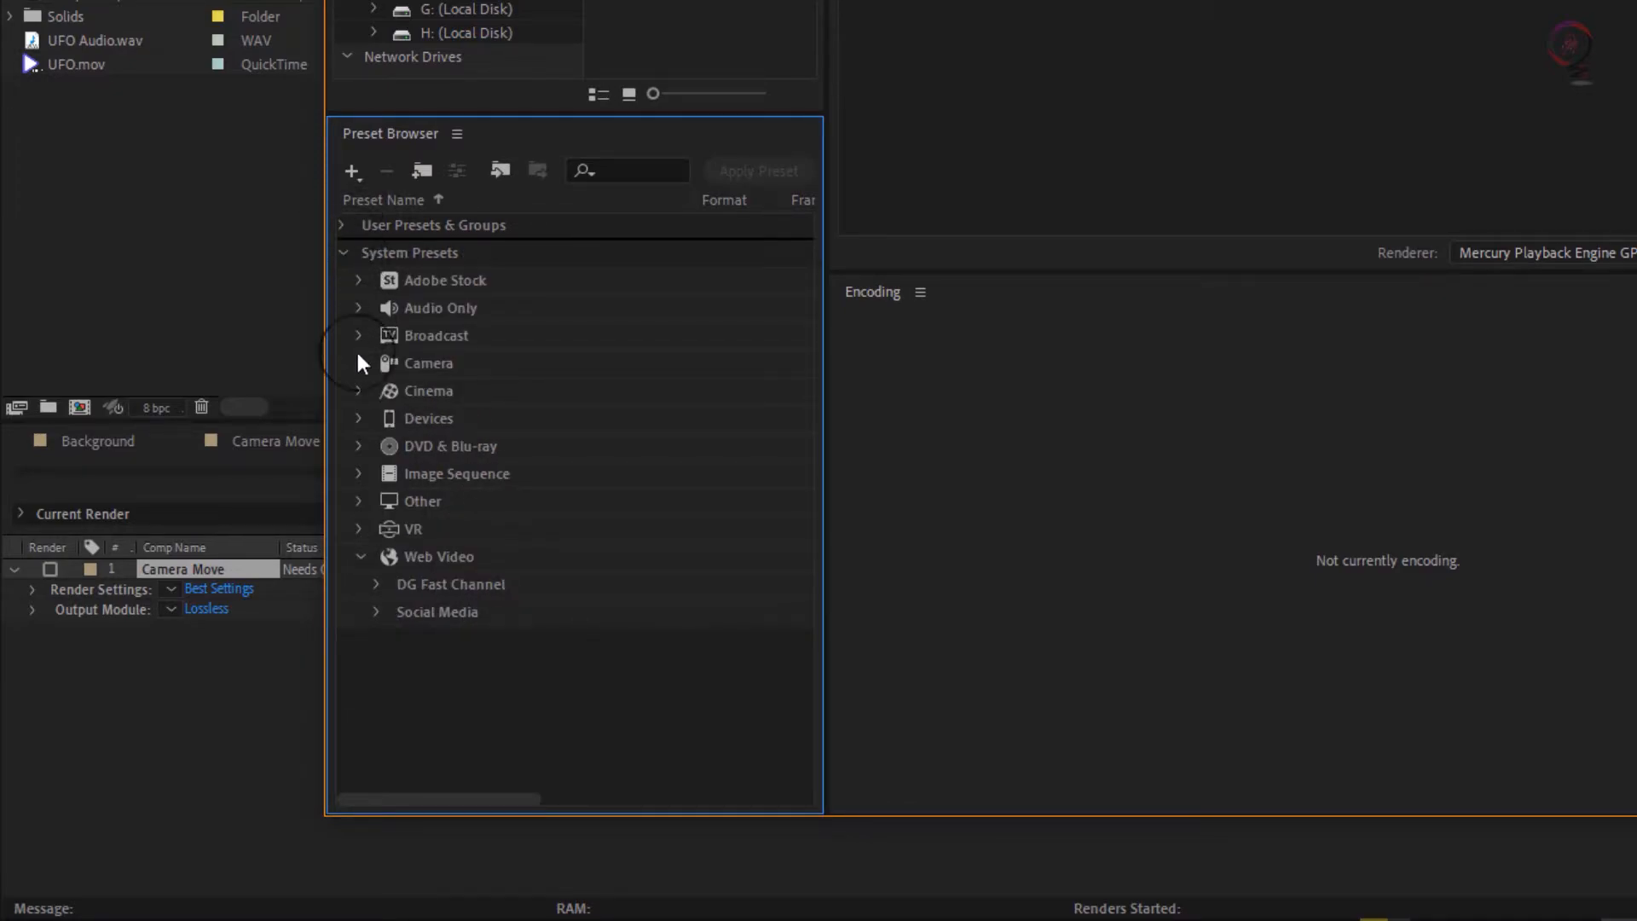
Step: Expand the system preset categories from Web Video up to Adobe Stock and look through the available presets
{"action": "left_click", "coordinate": [361, 557]}
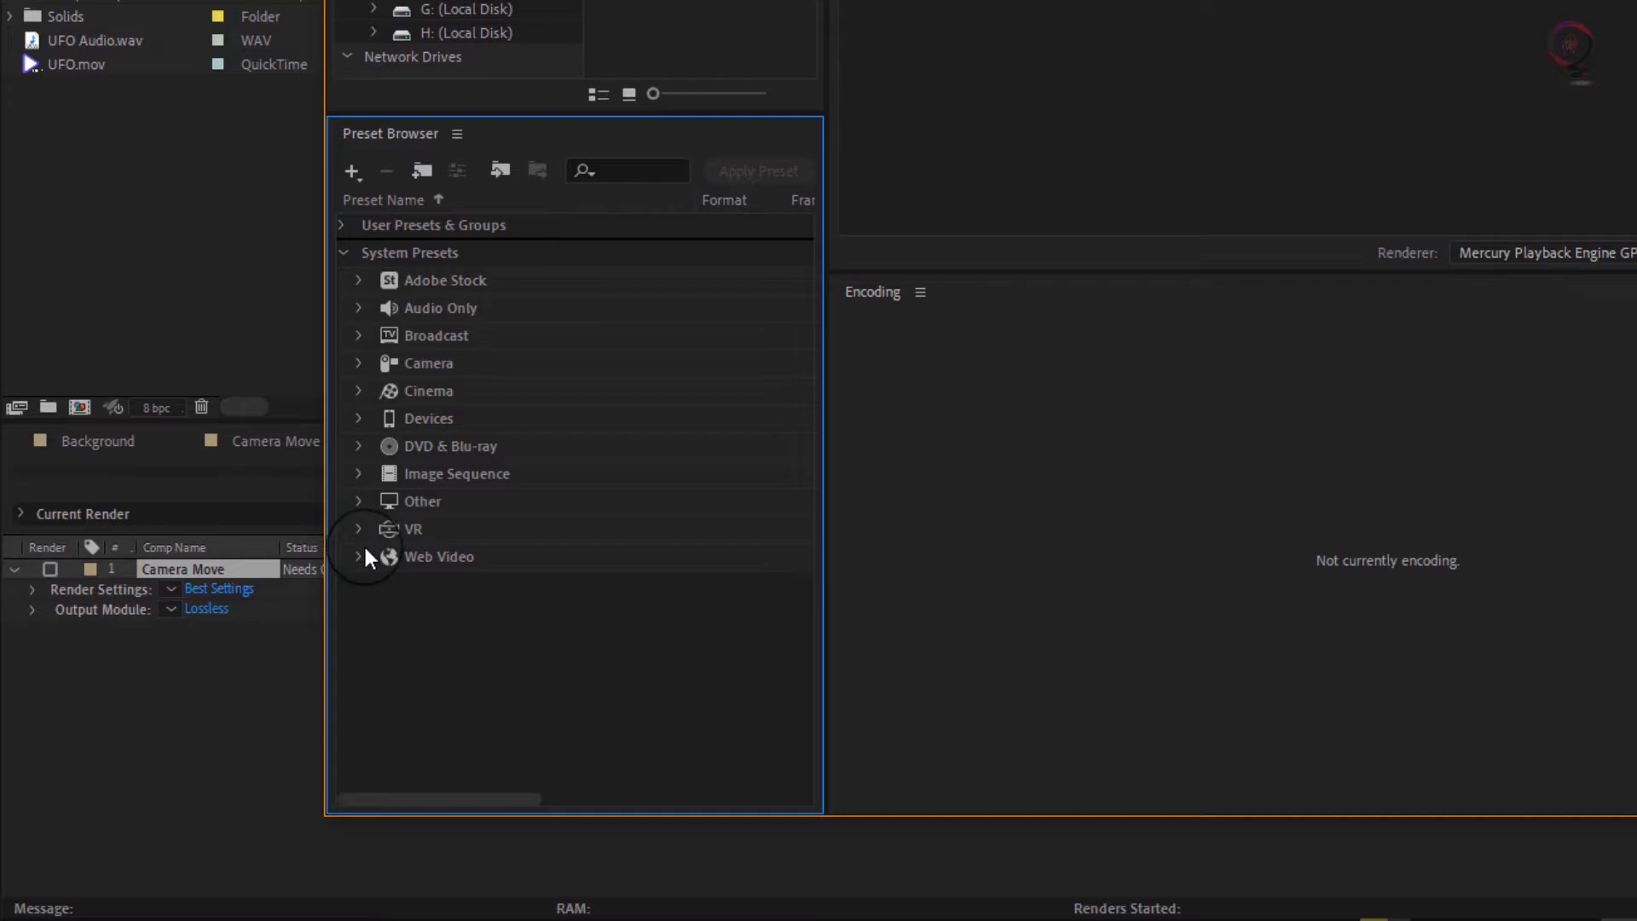
{"action": "left_click", "coordinate": [363, 551]}
{"action": "left_click", "coordinate": [359, 525]}
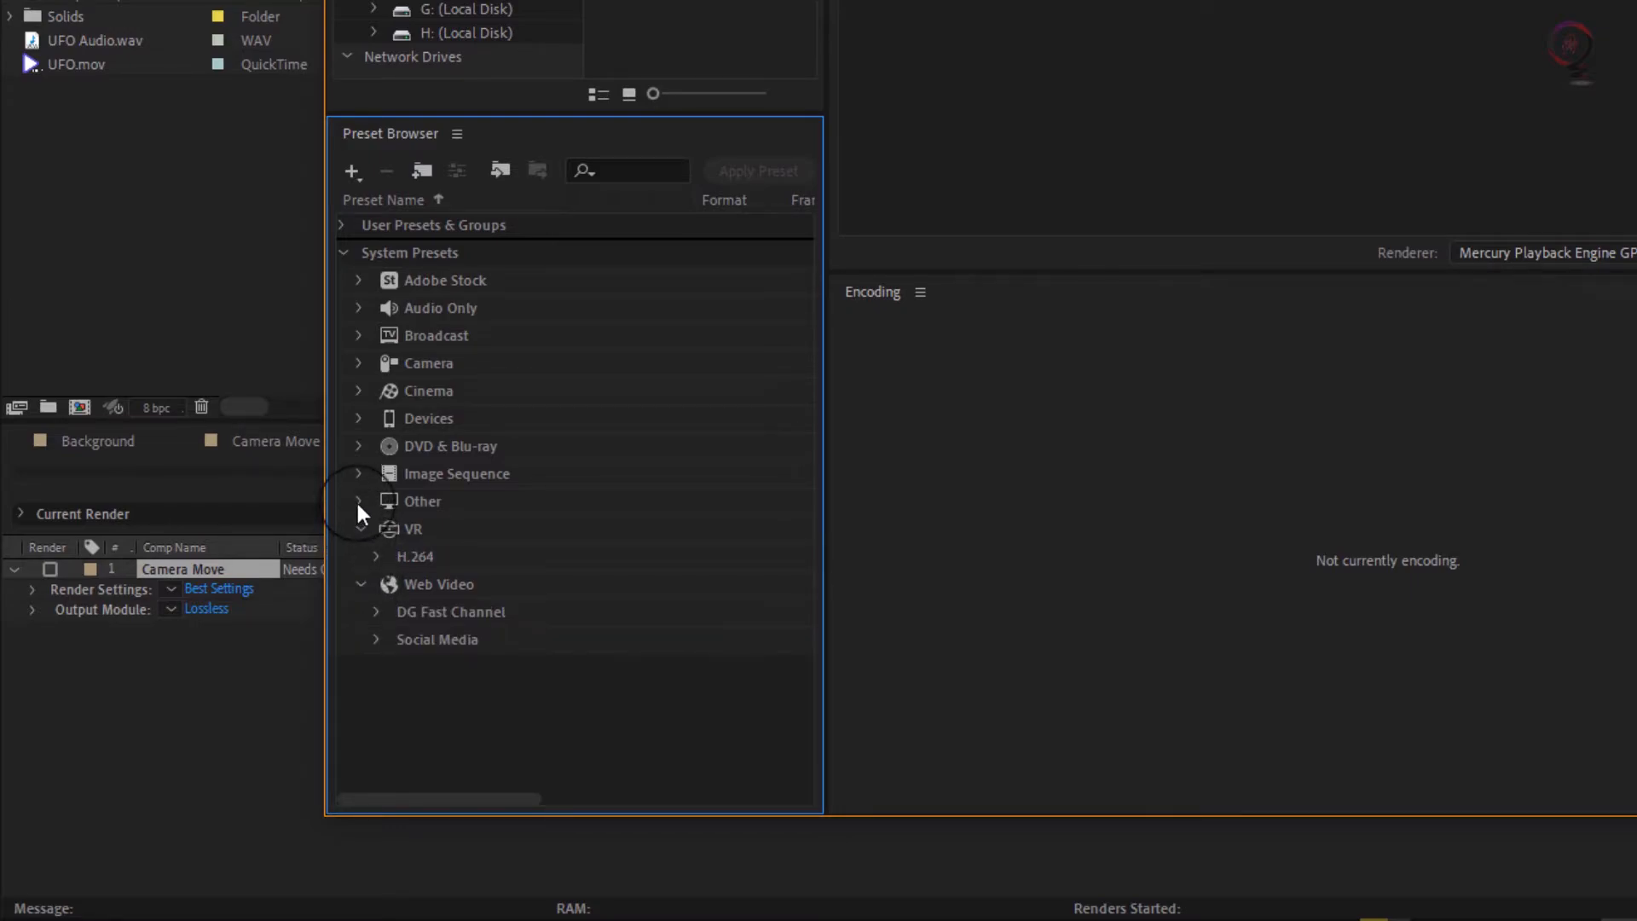
{"action": "left_click", "coordinate": [356, 500]}
{"action": "left_click", "coordinate": [360, 470]}
{"action": "left_click", "coordinate": [360, 444]}
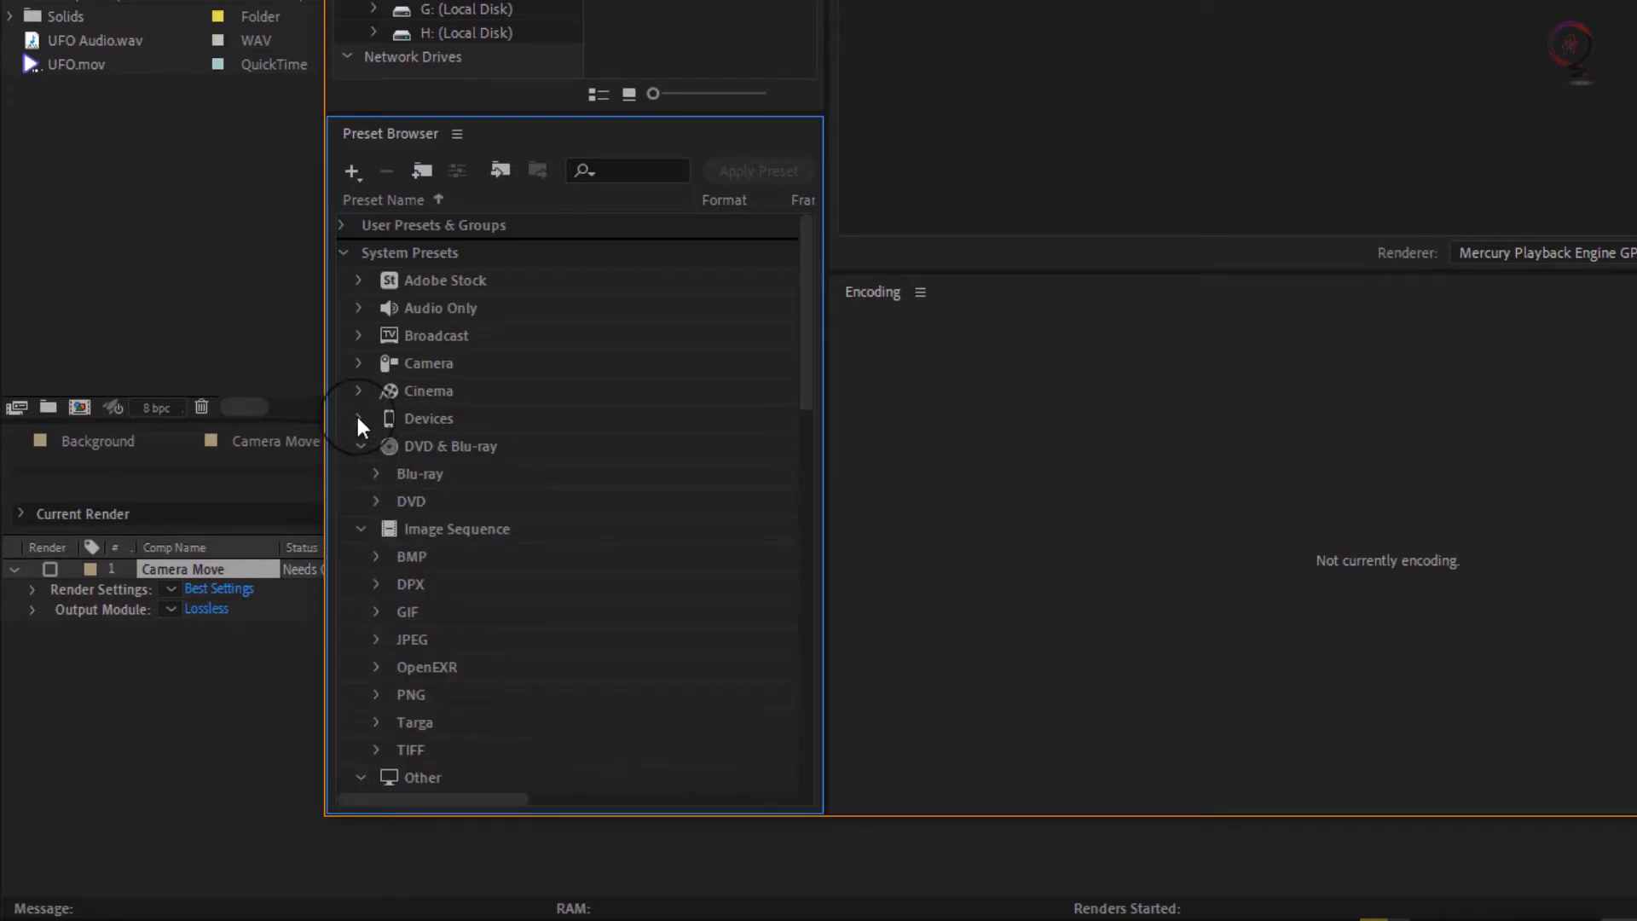
{"action": "left_click", "coordinate": [356, 416]}
{"action": "left_click", "coordinate": [355, 389]}
{"action": "left_click", "coordinate": [357, 363]}
{"action": "left_click", "coordinate": [358, 335]}
{"action": "left_click", "coordinate": [358, 308]}
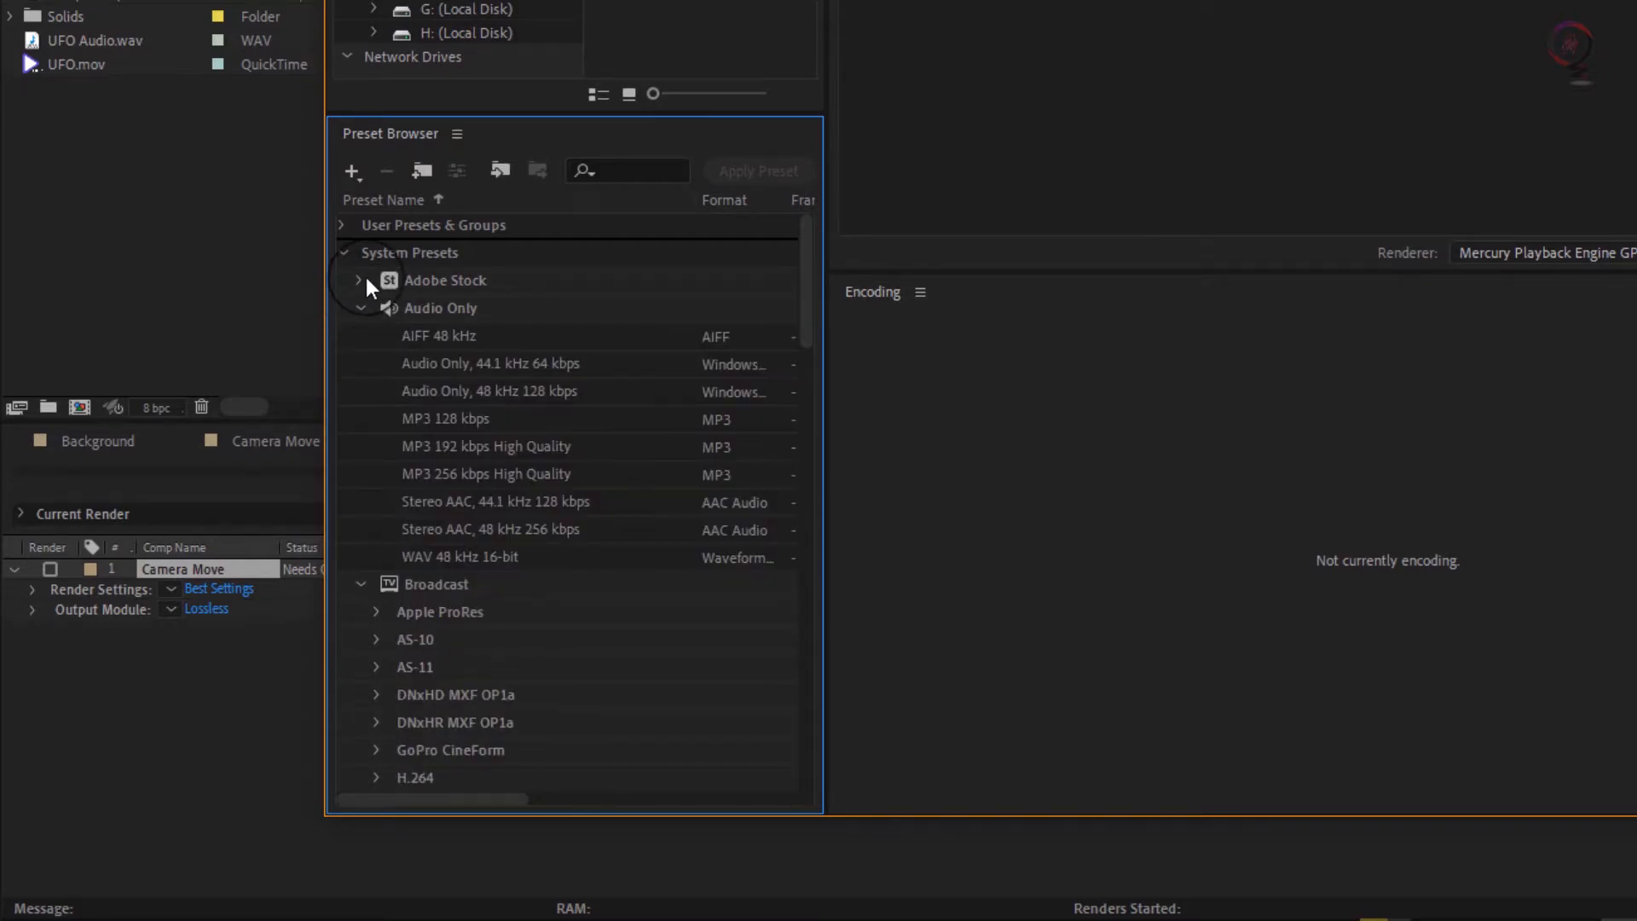
{"action": "left_click", "coordinate": [357, 279]}
{"action": "scroll", "coordinate": [540, 532], "scroll_direction": "down", "scroll_amount": 5}
{"action": "scroll", "coordinate": [588, 478], "scroll_direction": "up", "scroll_amount": 5}
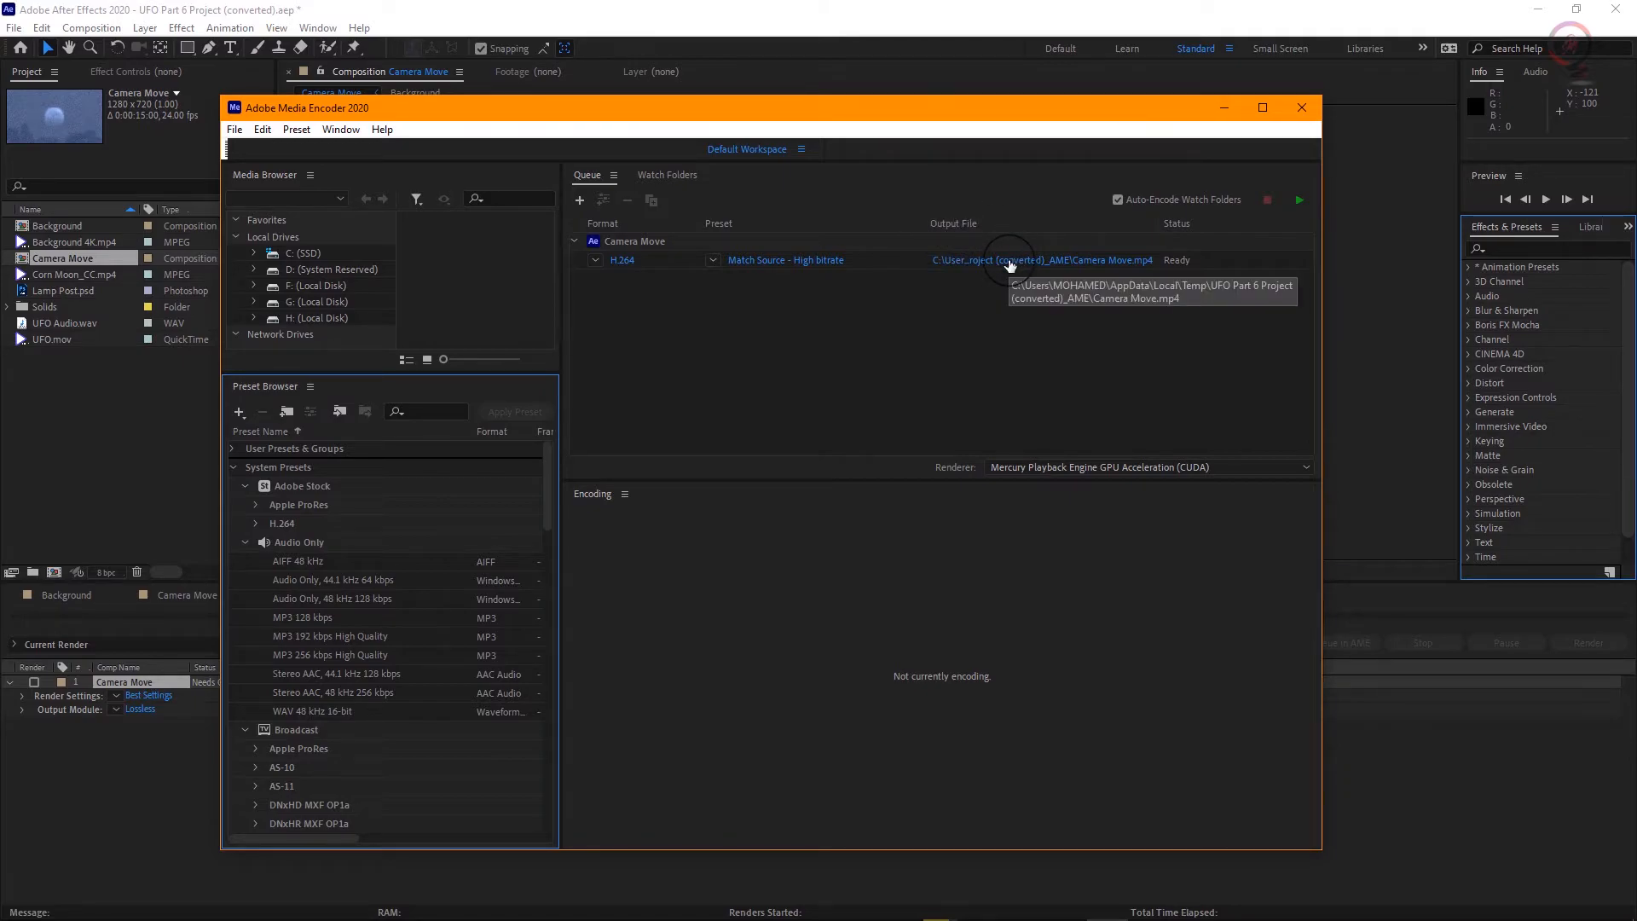
Step: Set the output file to UFO Final.mp4 in the Screen record folder under 0081_Export your project on drive H
{"action": "left_click", "coordinate": [1009, 265]}
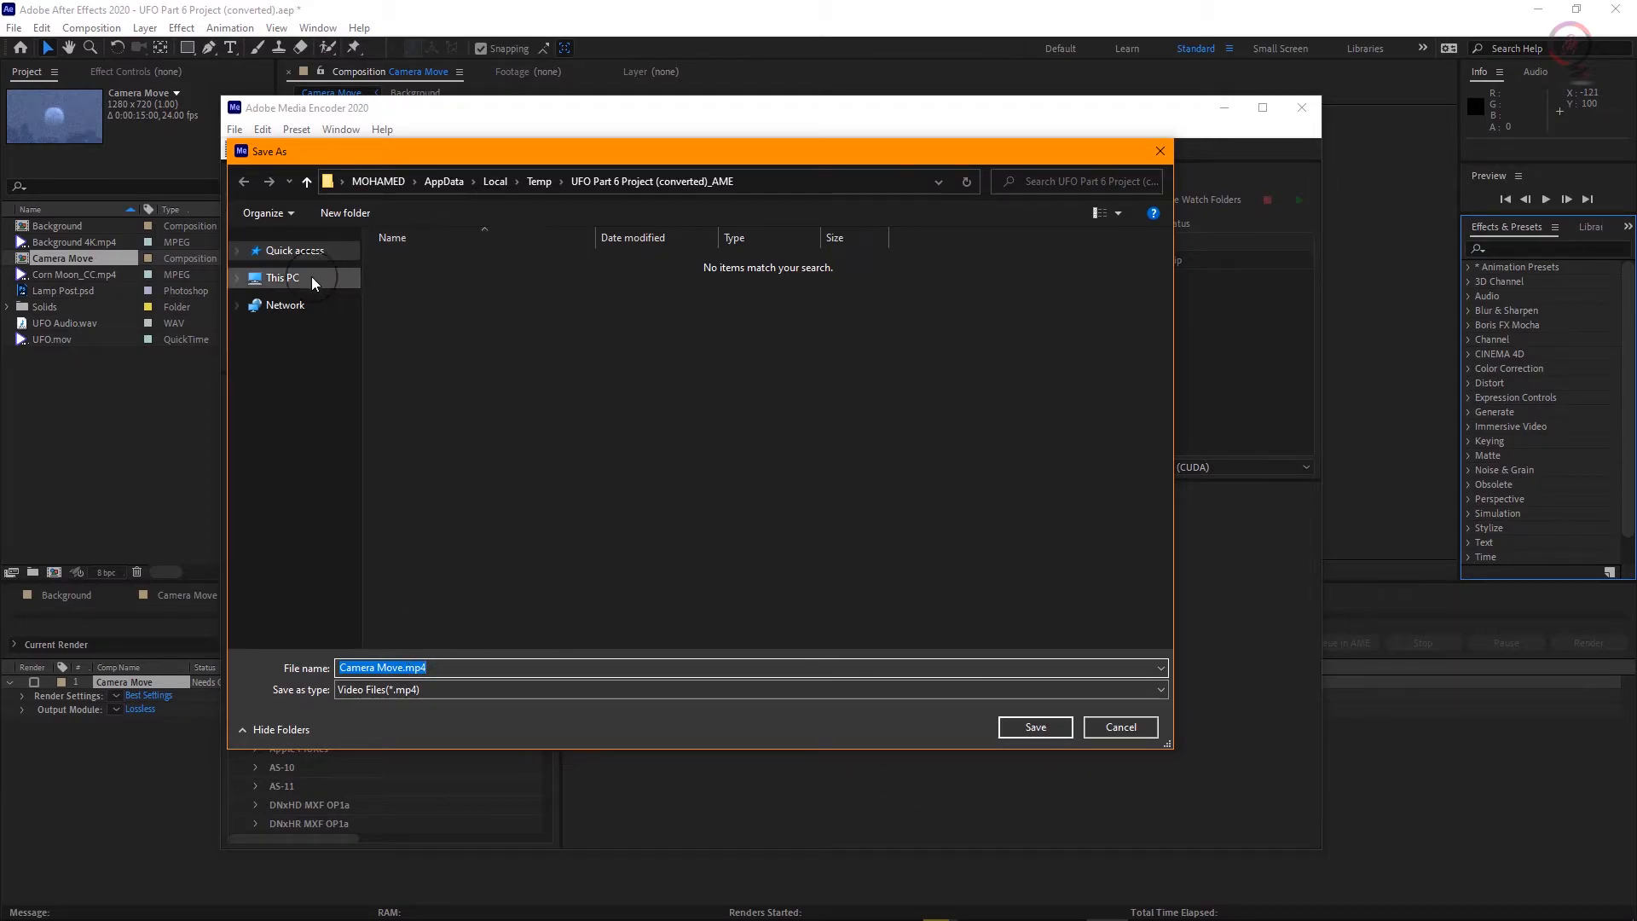
{"action": "left_click", "coordinate": [271, 278]}
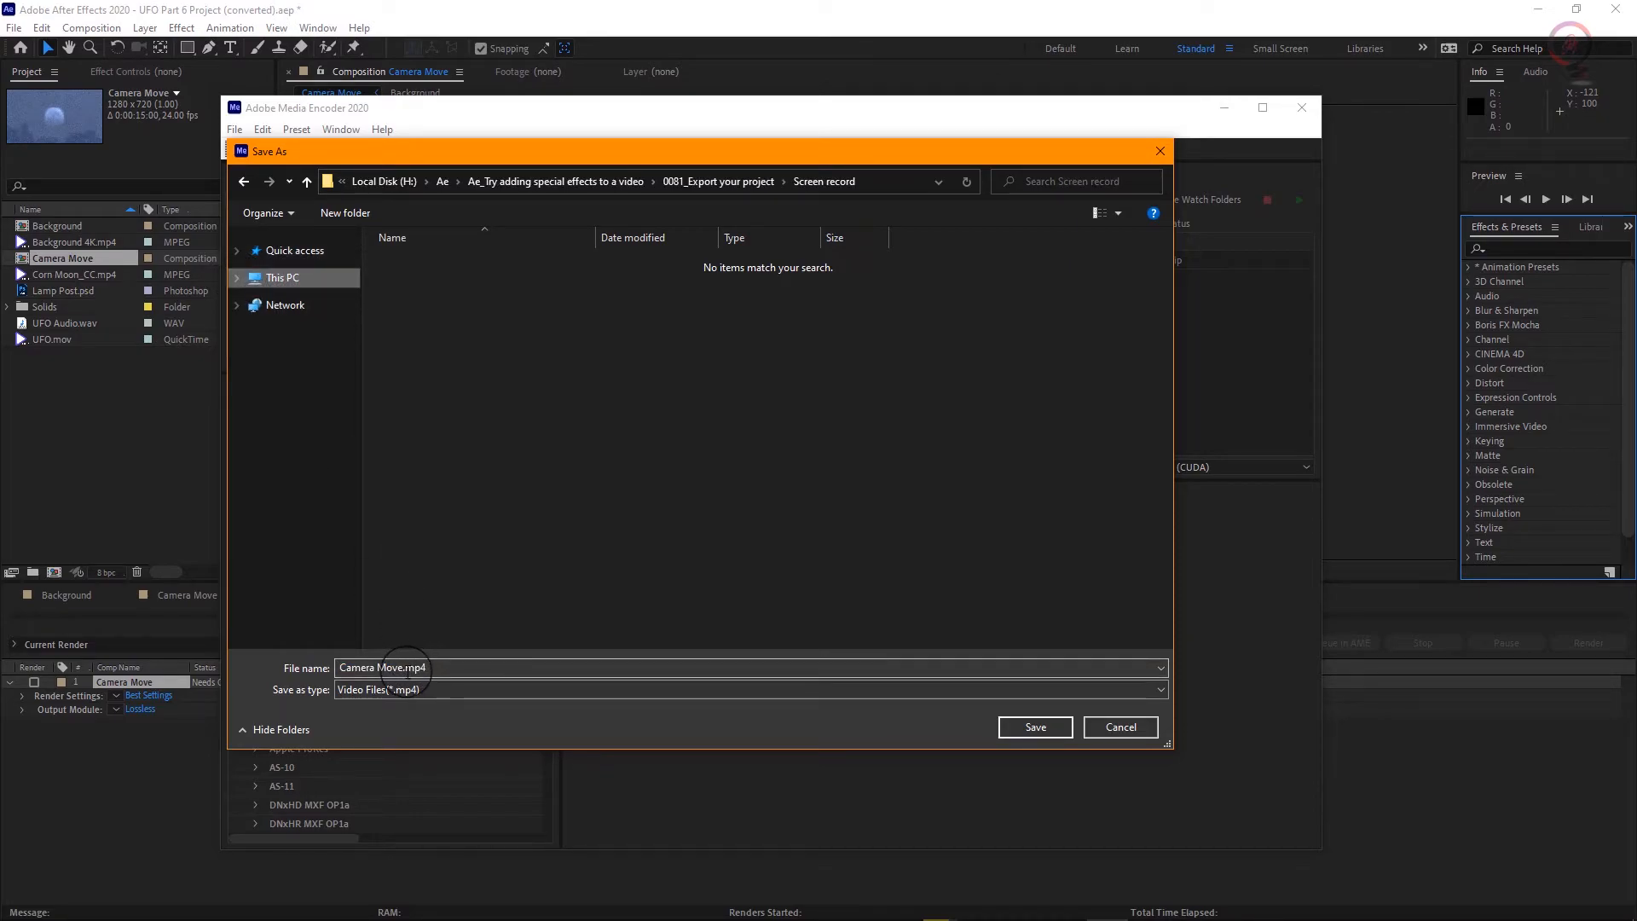
{"action": "left_click", "coordinate": [401, 667]}
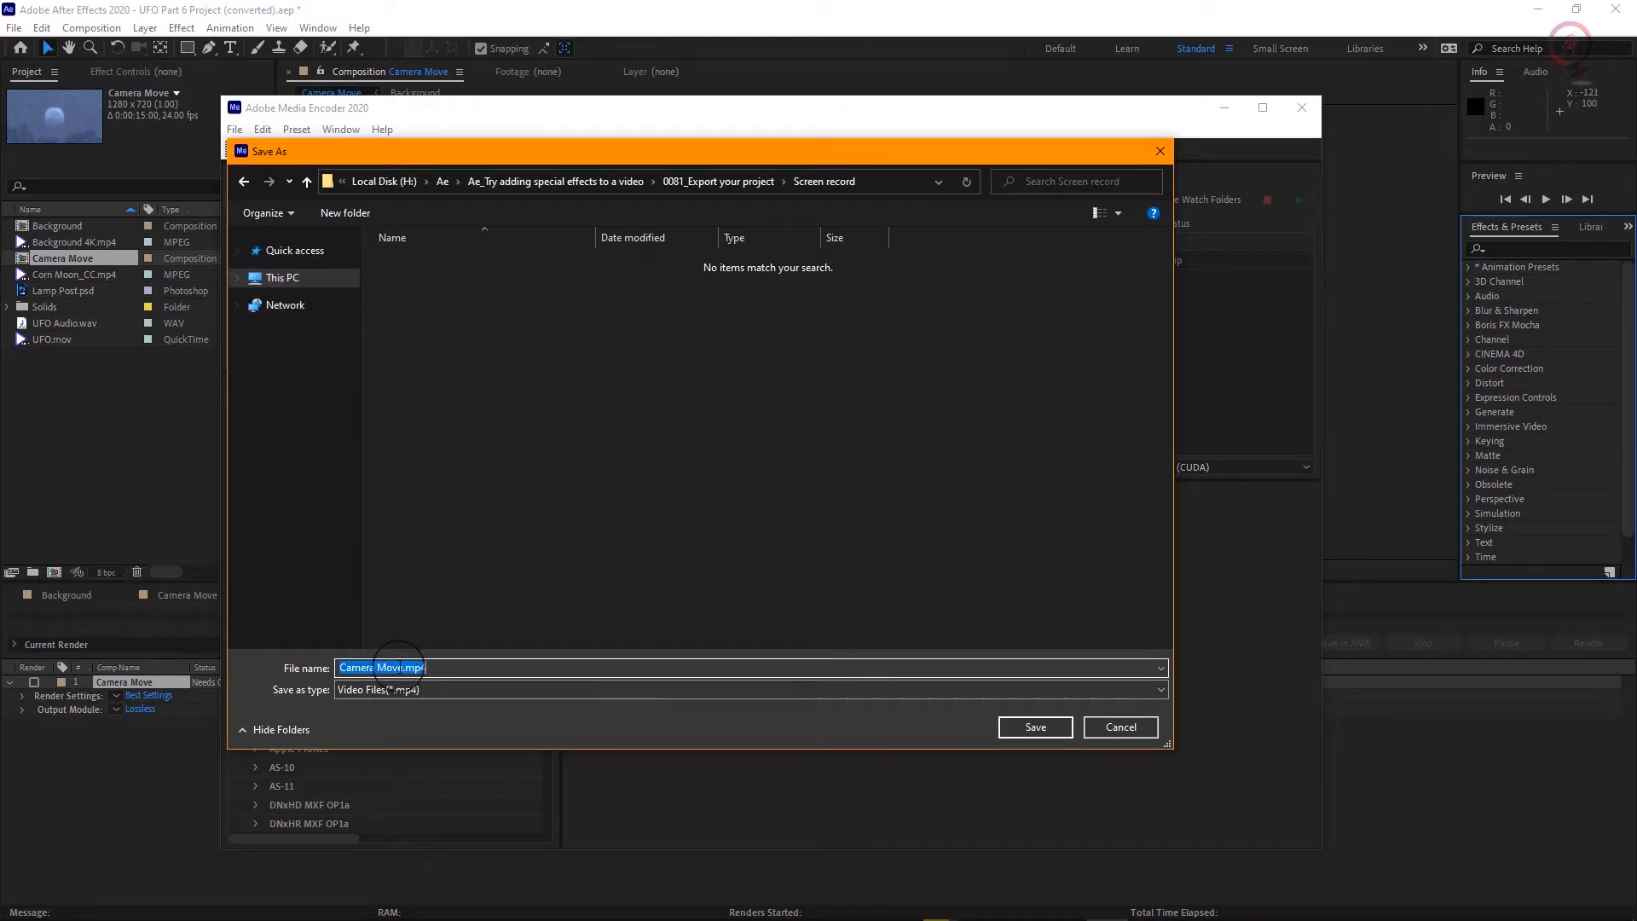
{"action": "left_click", "coordinate": [407, 667]}
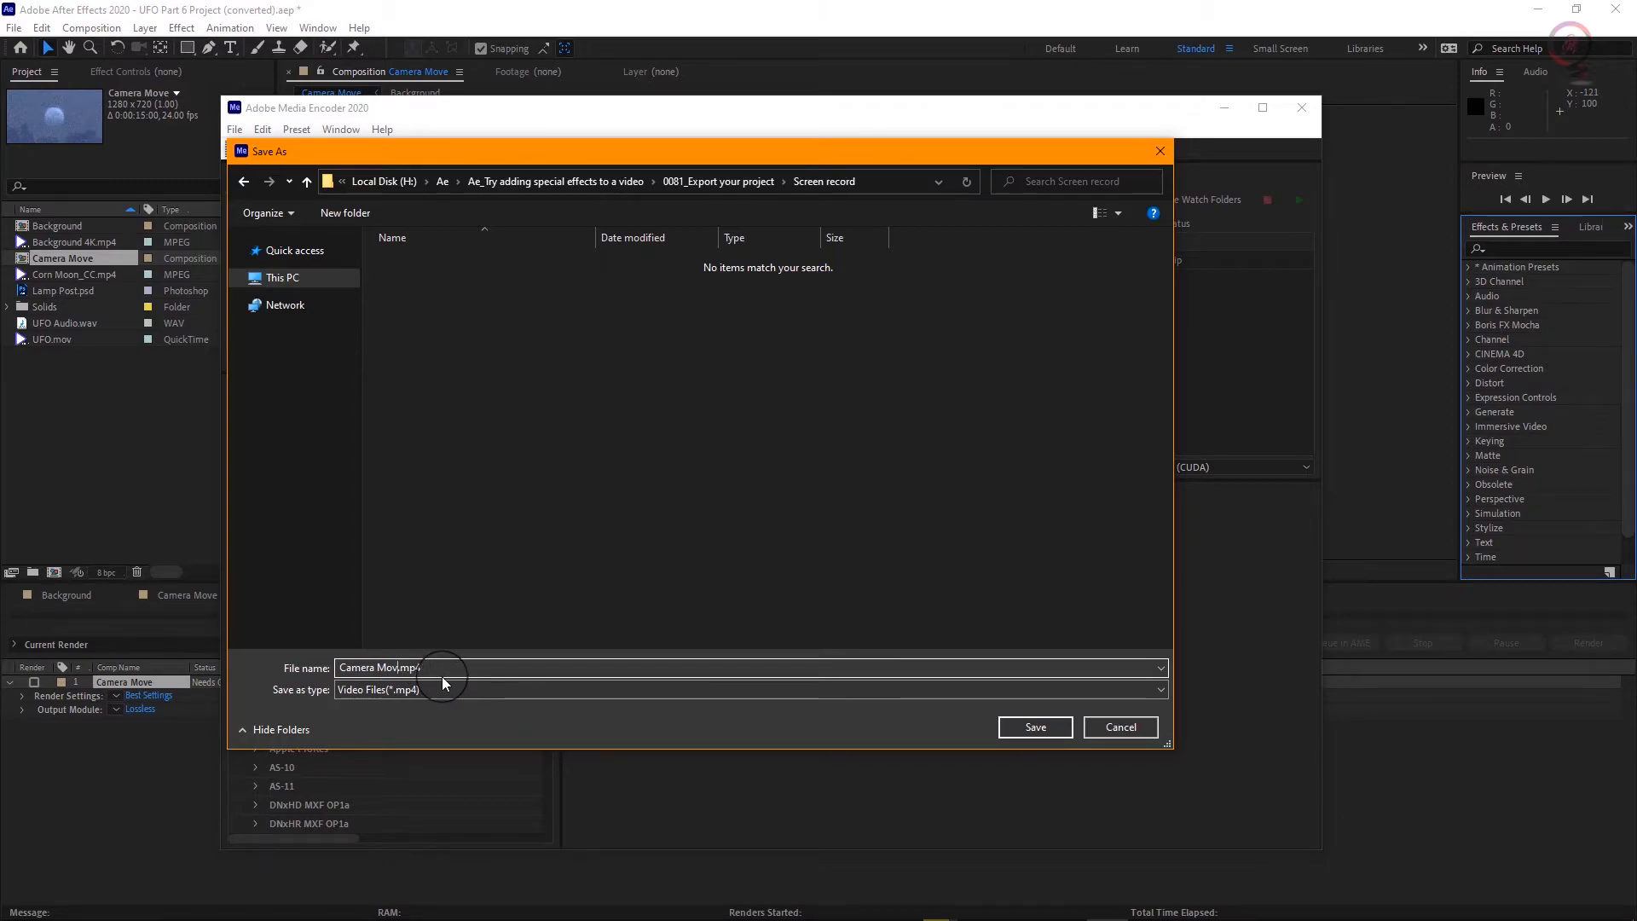
{"action": "key", "text": "BackSpace"}
{"action": "key", "text": "BackSpace"}
{"action": "key", "text": "BackSpace"}
{"action": "key", "text": "BackSpace"}
{"action": "key", "text": "BackSpace"}
{"action": "key", "text": "BackSpace"}
{"action": "key", "text": "BackSpace"}
{"action": "key", "text": "BackSpace"}
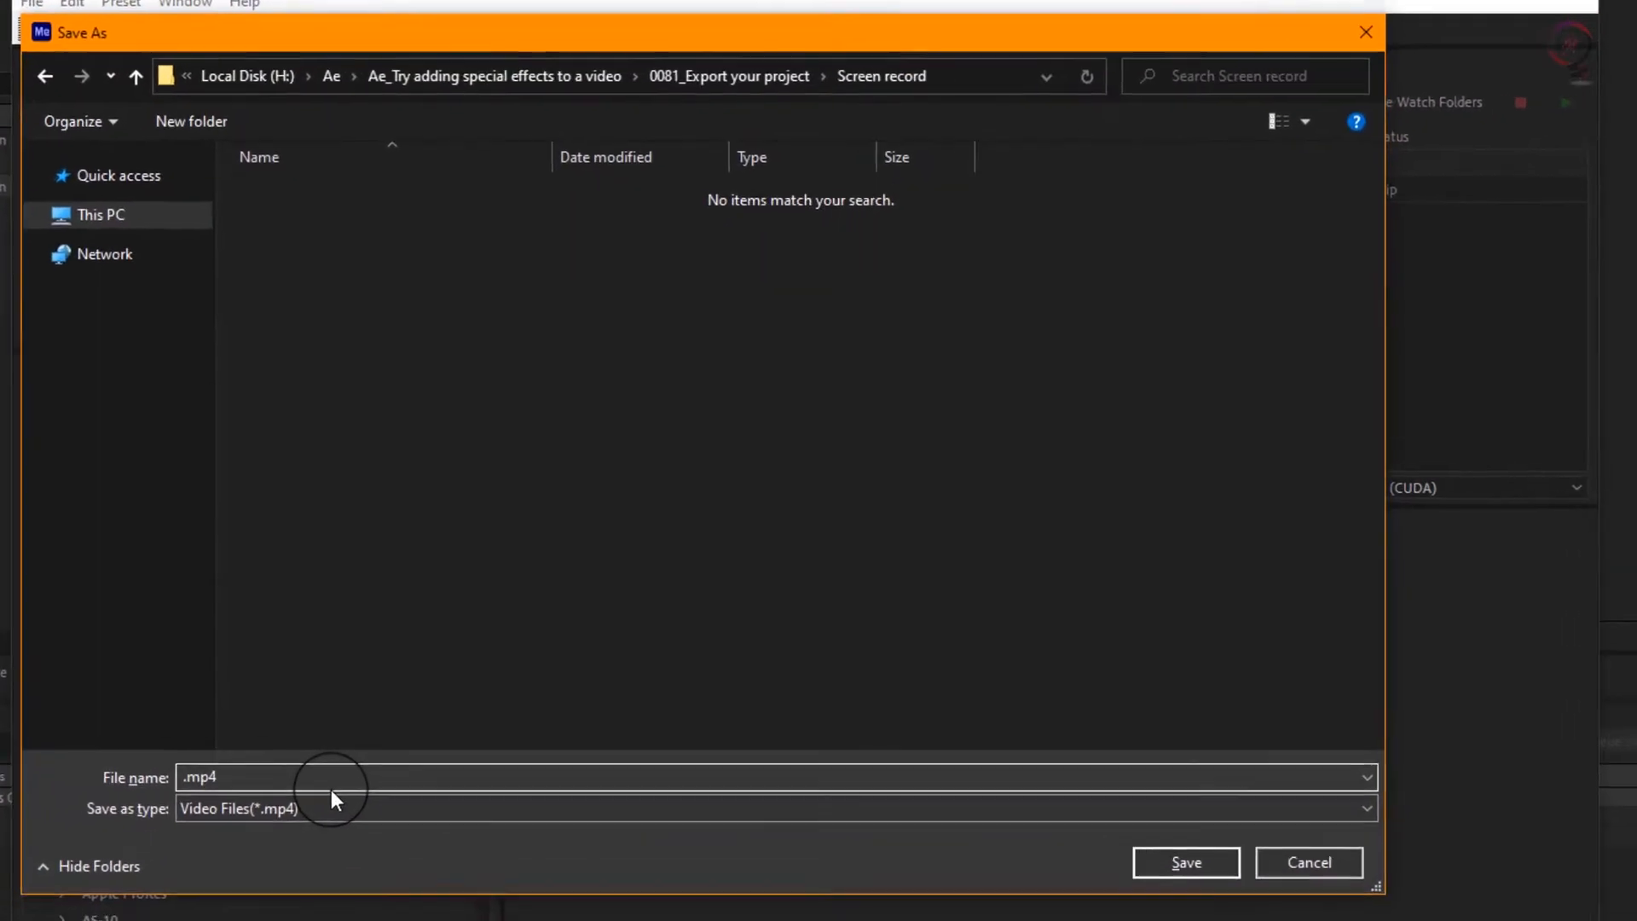
{"action": "type", "text": "UFO f"}
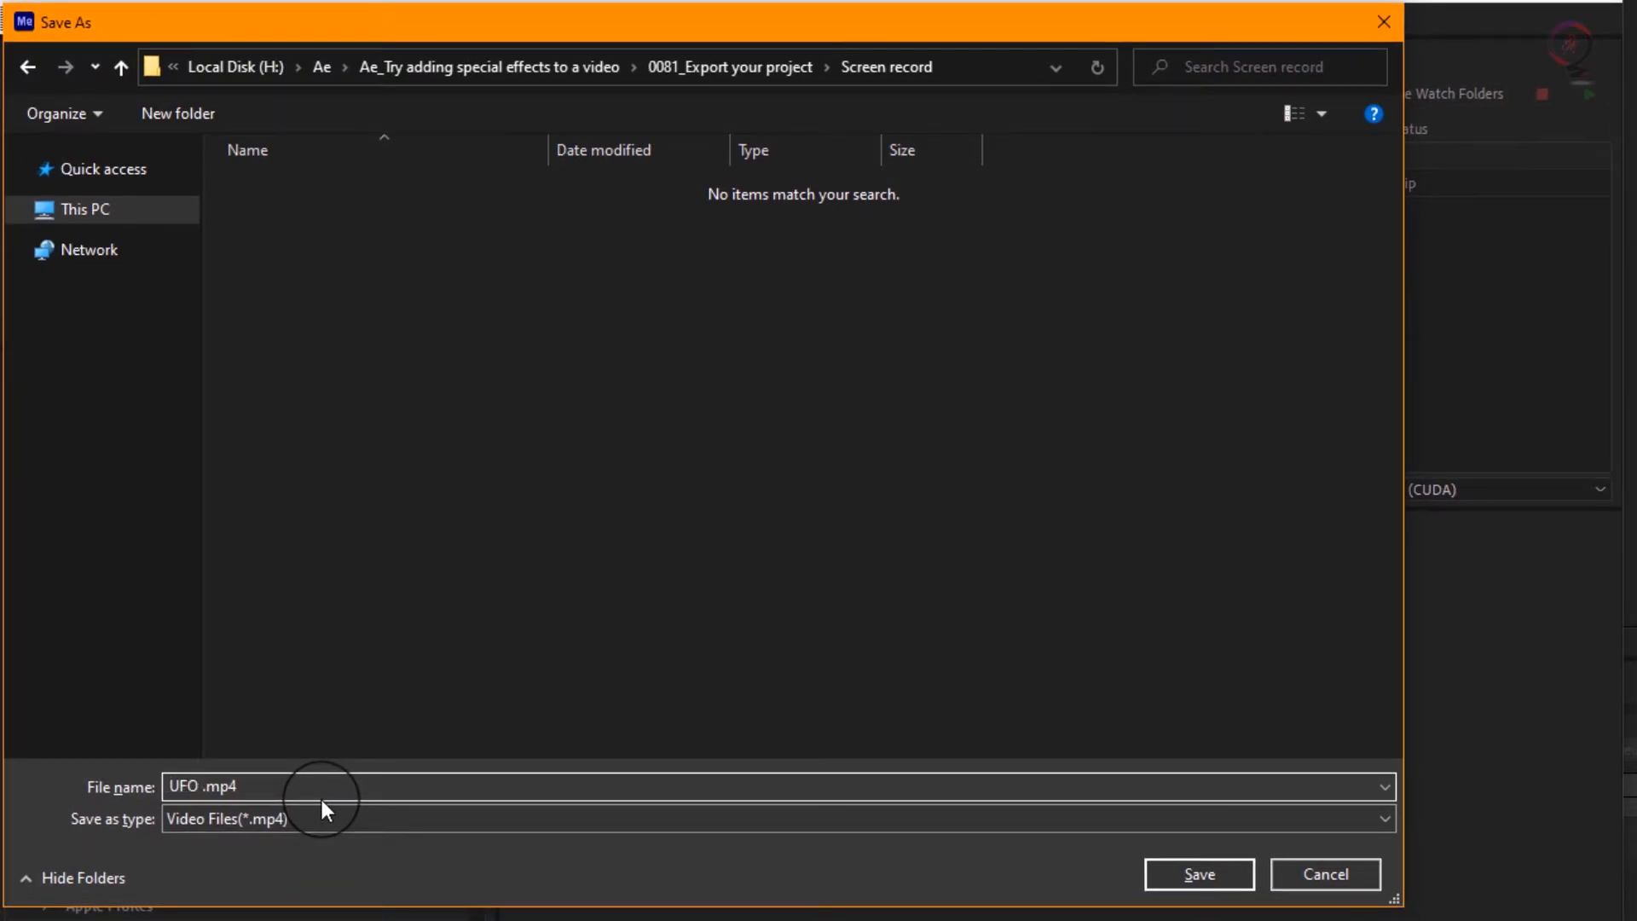
{"action": "key", "text": "BackSpace"}
{"action": "type", "text": "Final"}
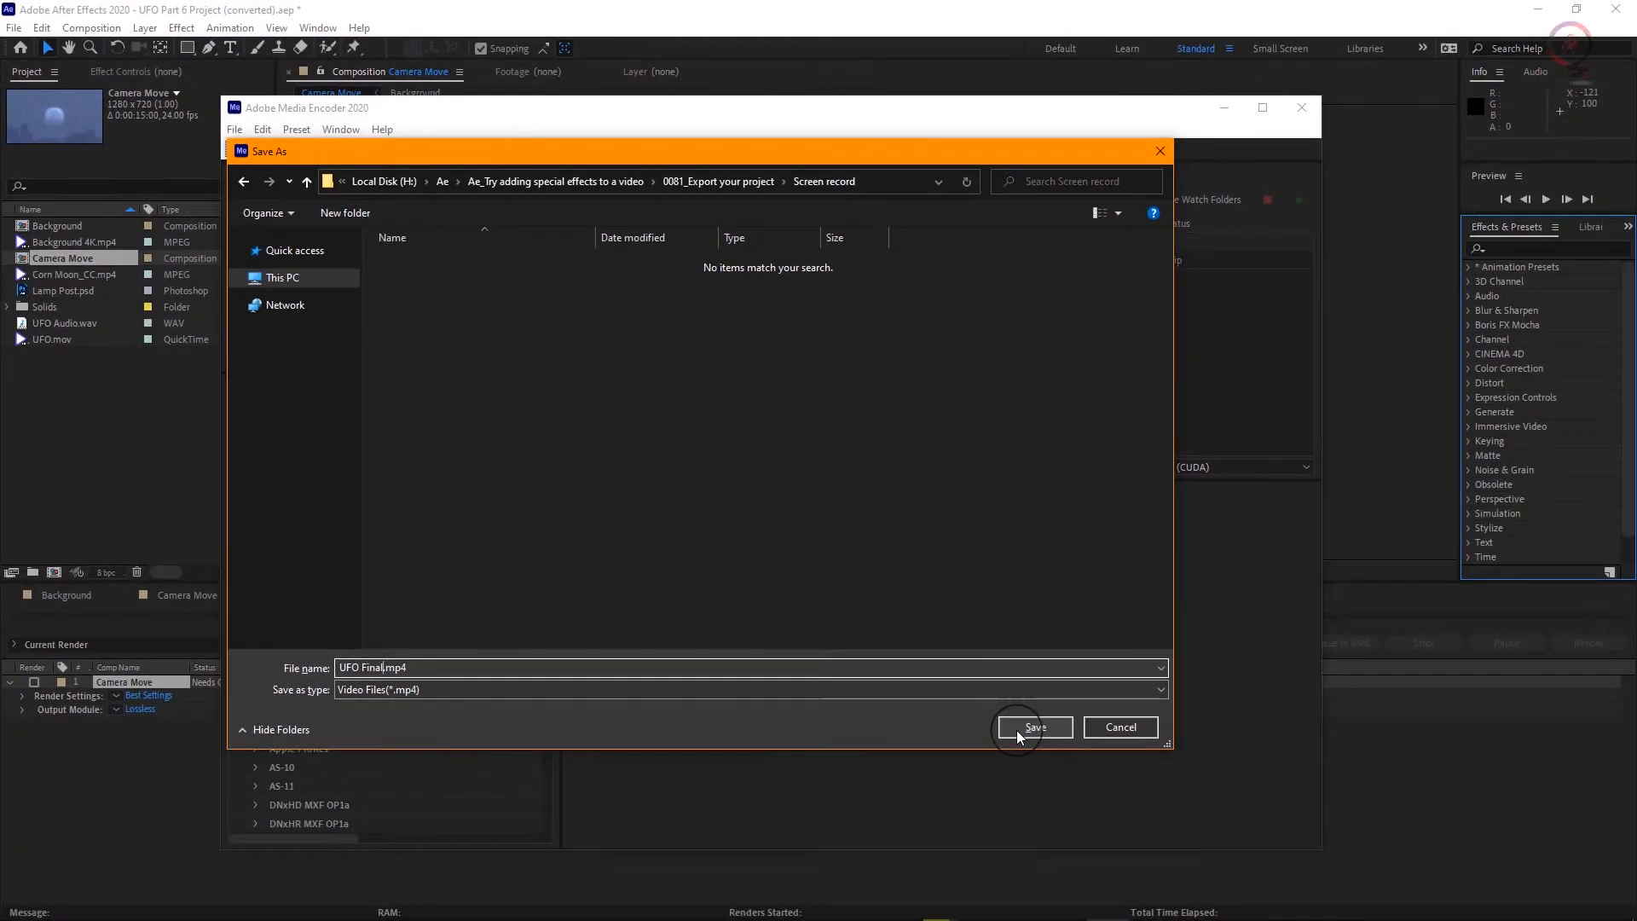
{"action": "left_click", "coordinate": [1033, 727]}
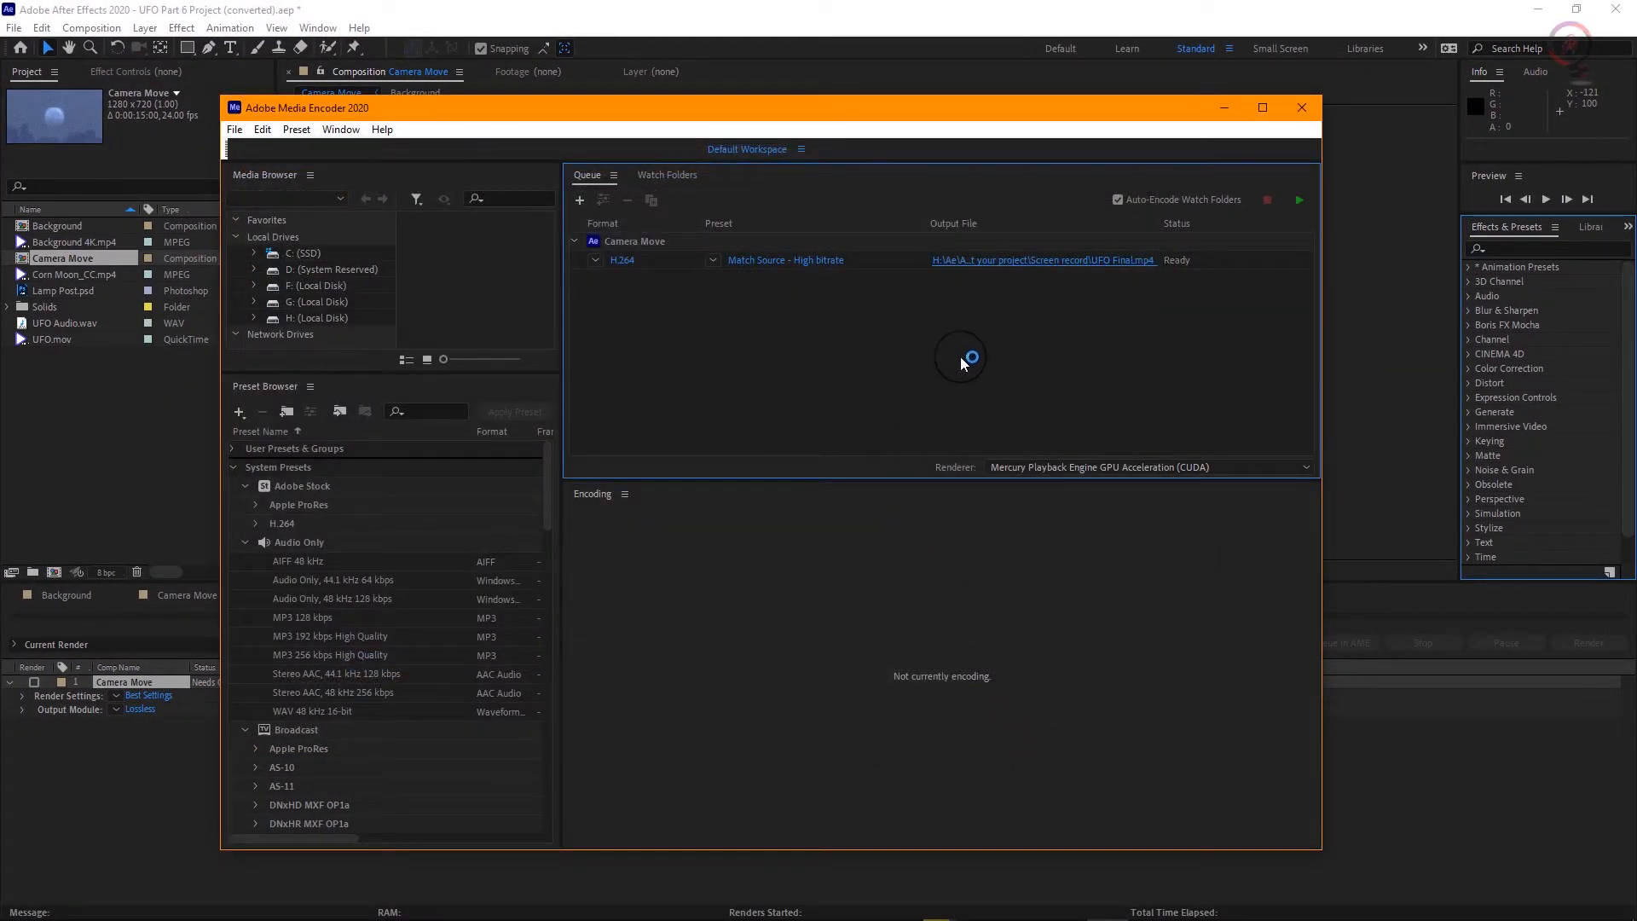
Step: Encode the queued composition, then open its output folder and play UFO Final.mp4
{"action": "left_click", "coordinate": [1298, 191]}
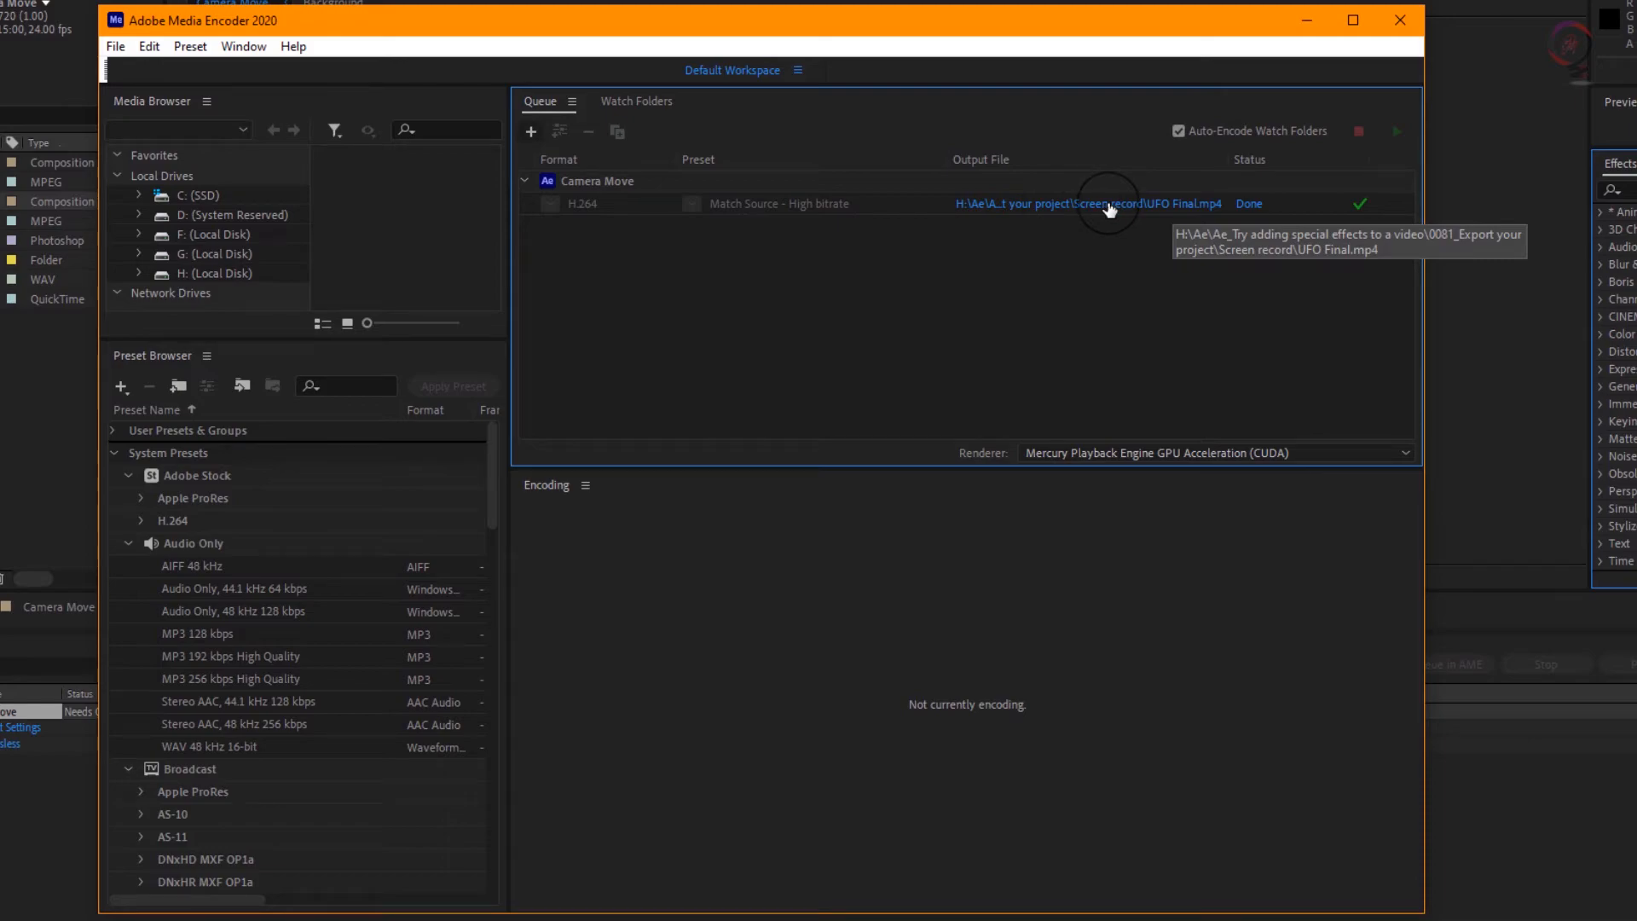
{"action": "left_click", "coordinate": [1108, 205]}
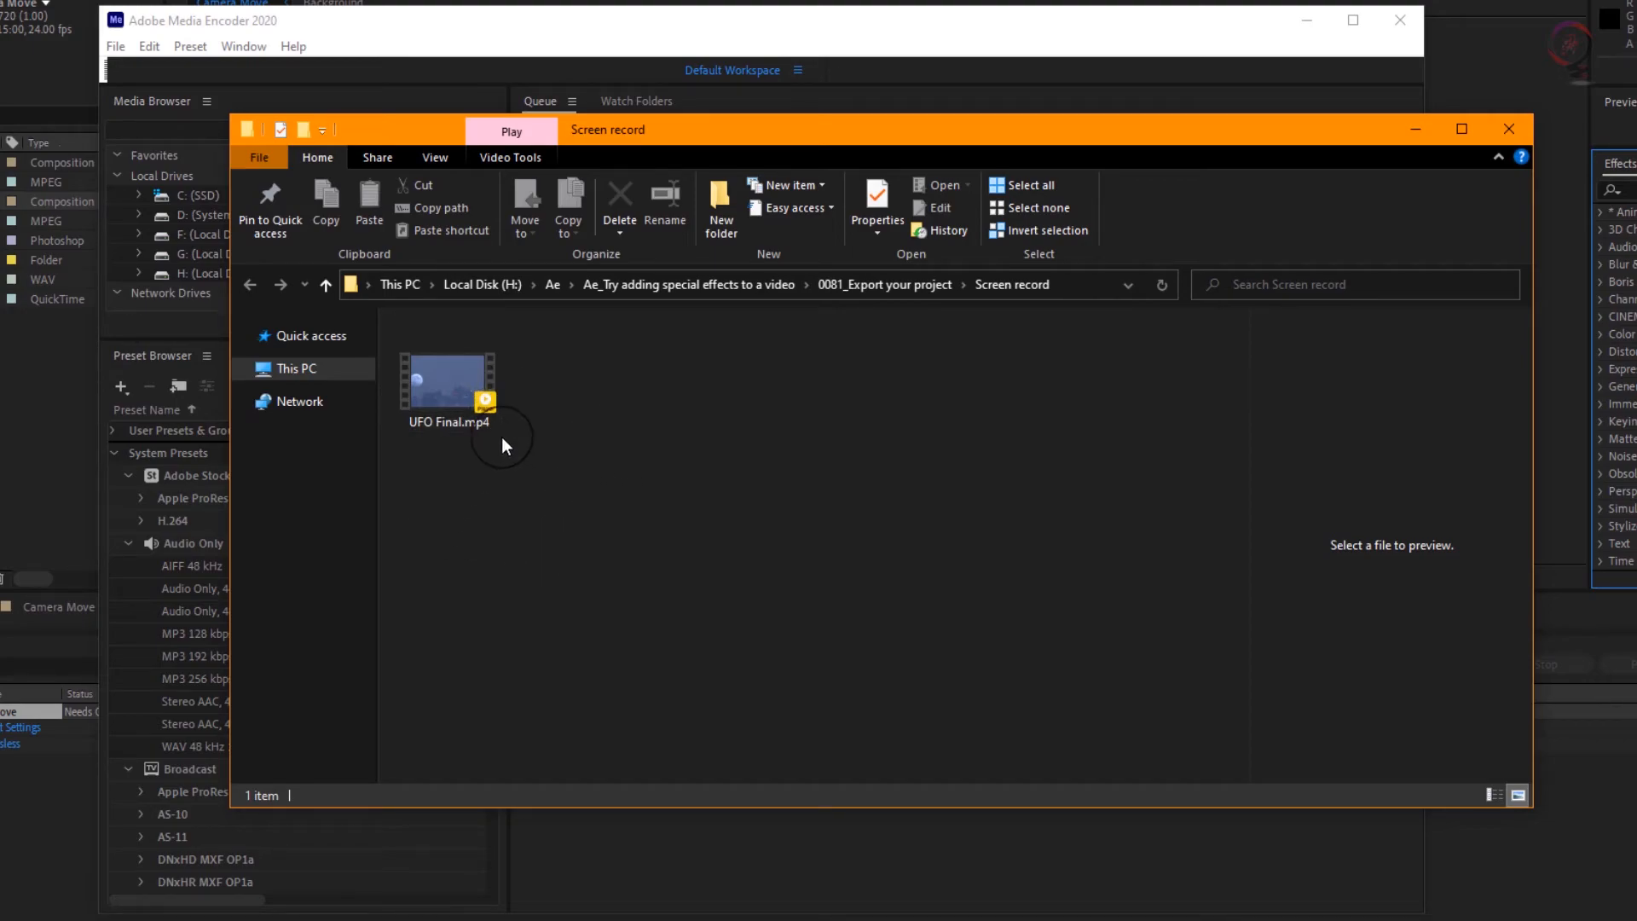
{"action": "double_click", "coordinate": [459, 385]}
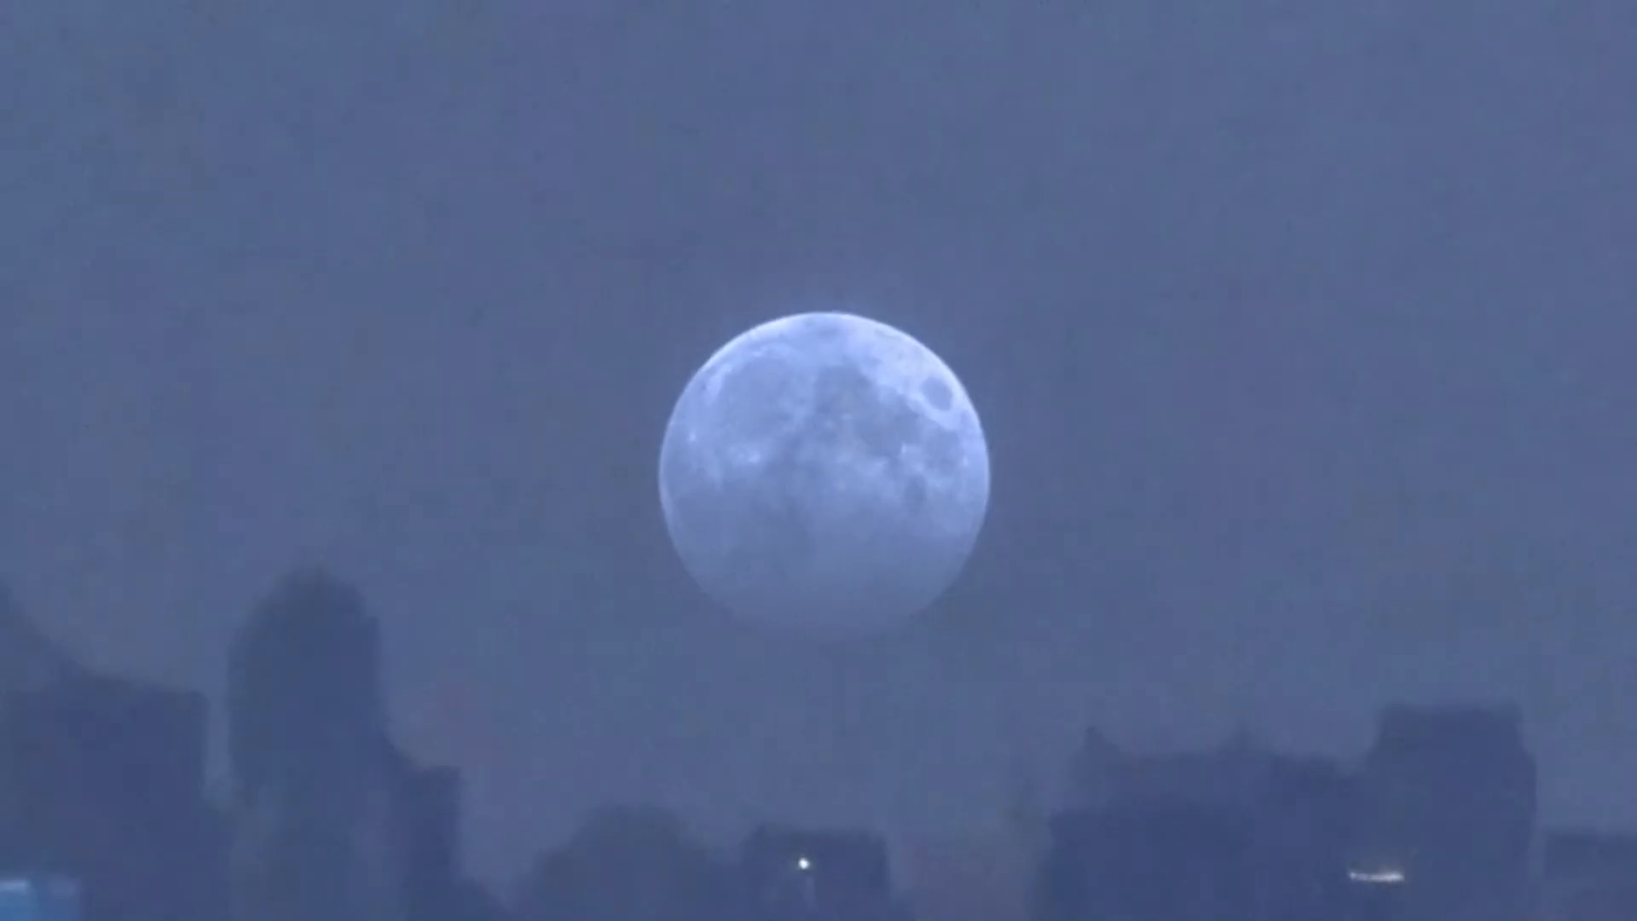